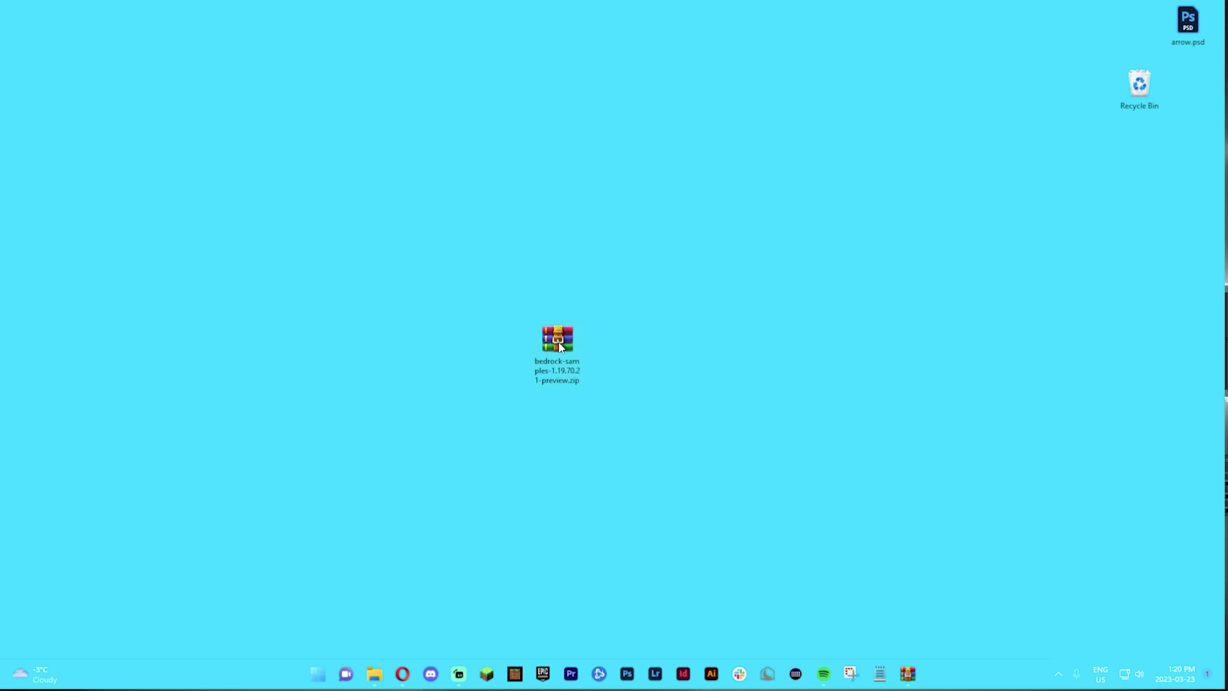
# Step: Open the bedrock samples zip archive in WinRAR and dismiss the trial notice
pyautogui.moveTo(565, 345)
pyautogui.mouseDown()
pyautogui.moveTo(564, 311)
pyautogui.moveTo(558, 349)
pyautogui.mouseUp()
pyautogui.doubleClick(558, 340)
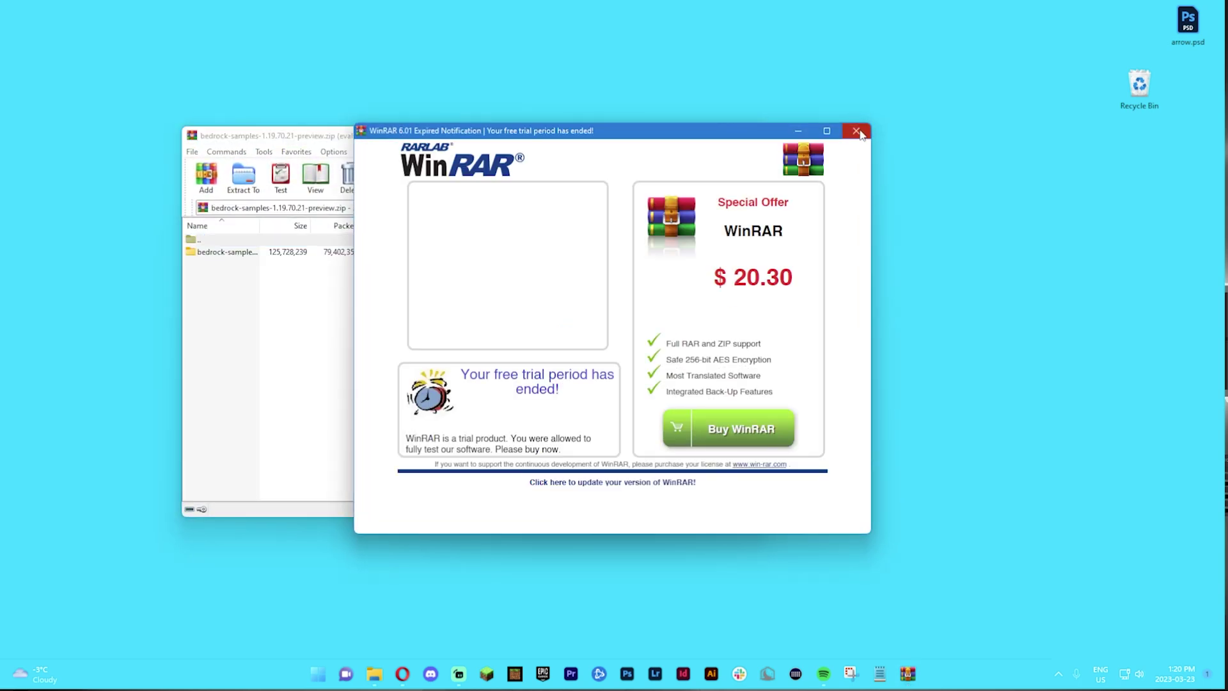
pyautogui.press('Escape')
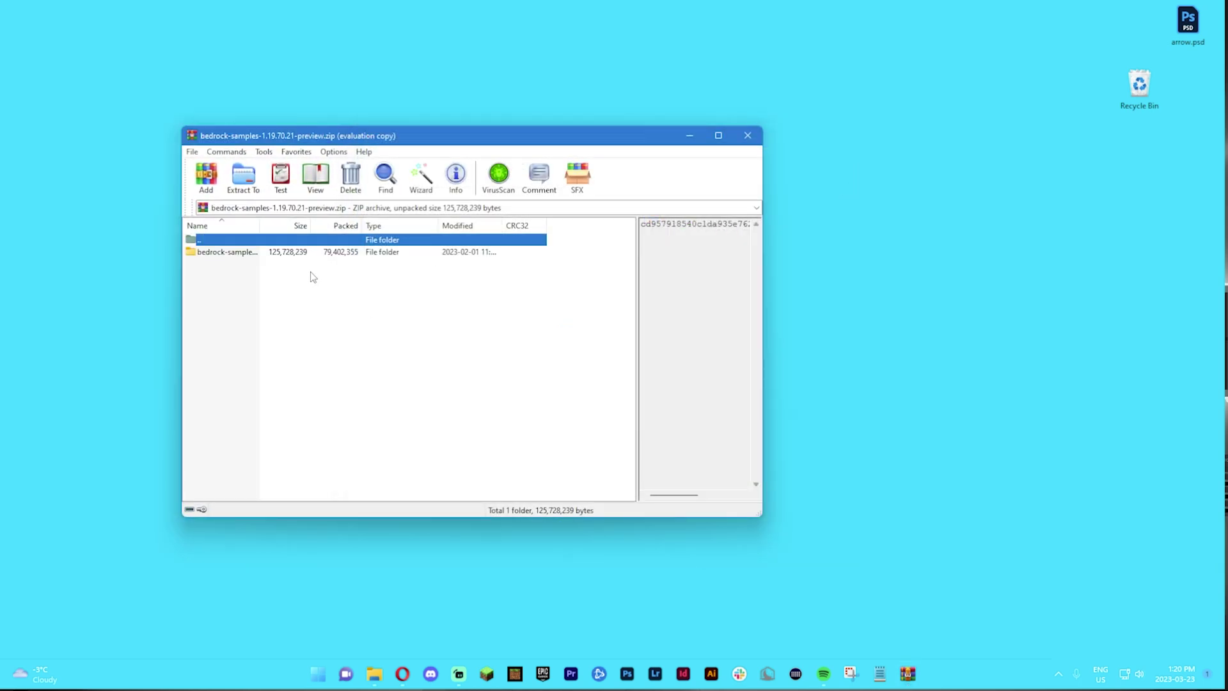
# Step: Browse into bedrock-samples\resource_pack\textures\items and select diamond_sword.png
pyautogui.doubleClick(314, 255)
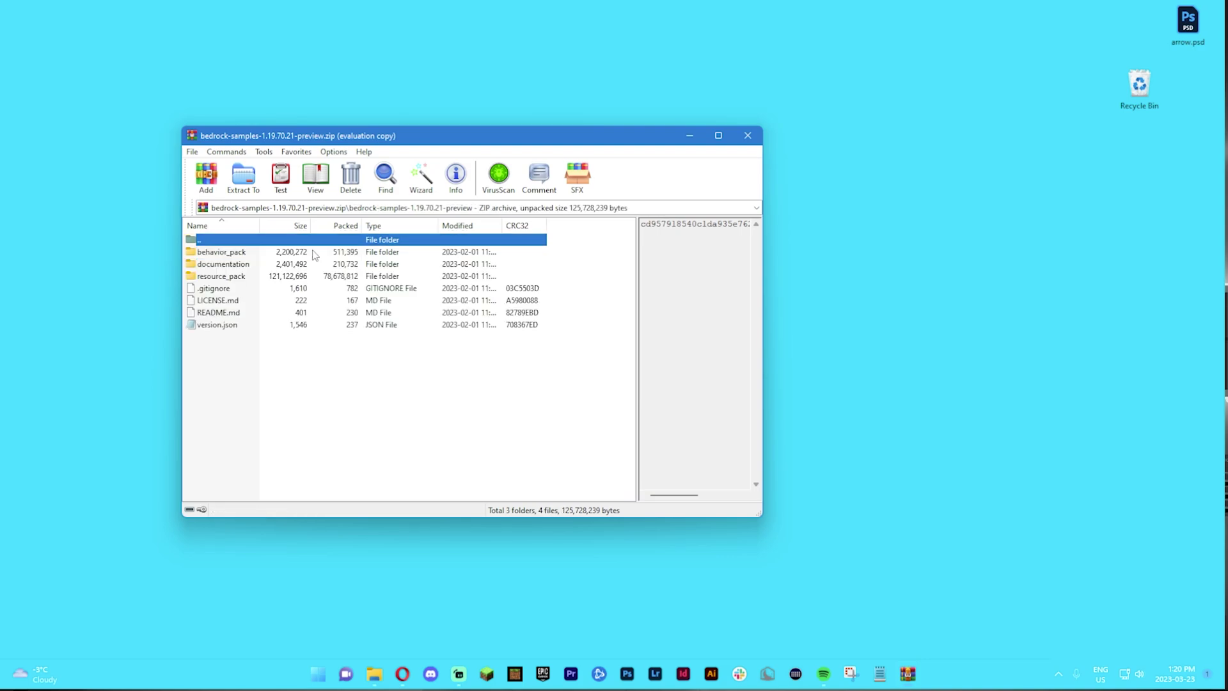
pyautogui.doubleClick(253, 280)
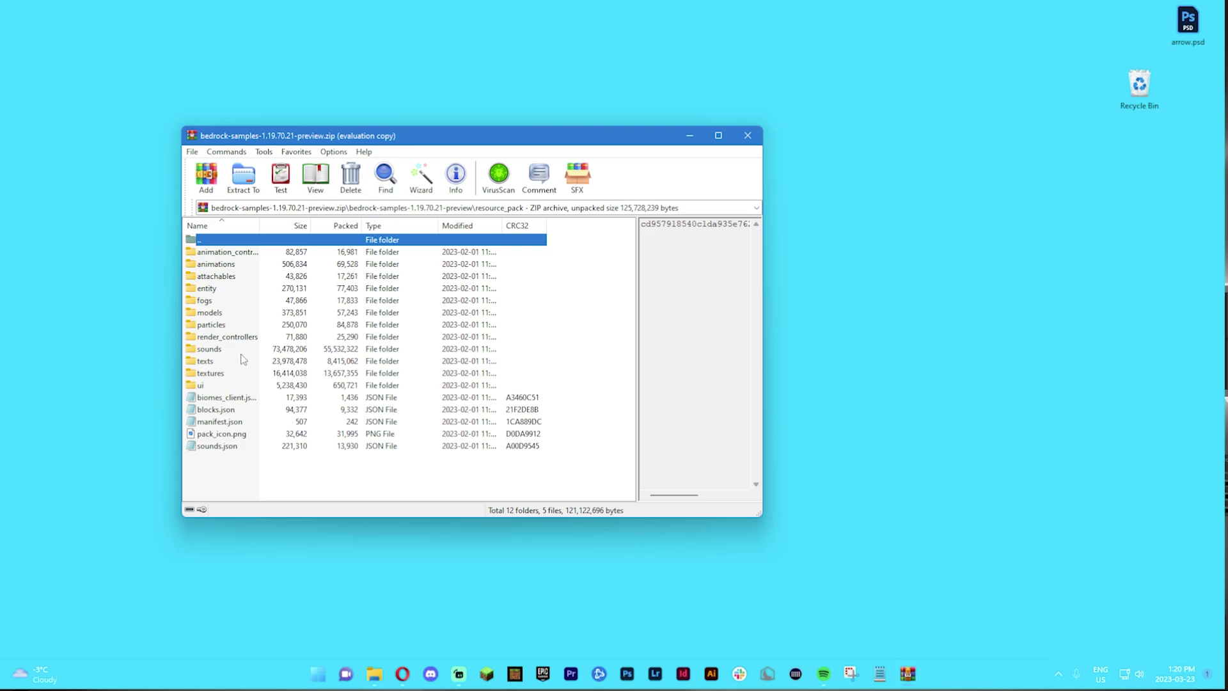
pyautogui.click(240, 373)
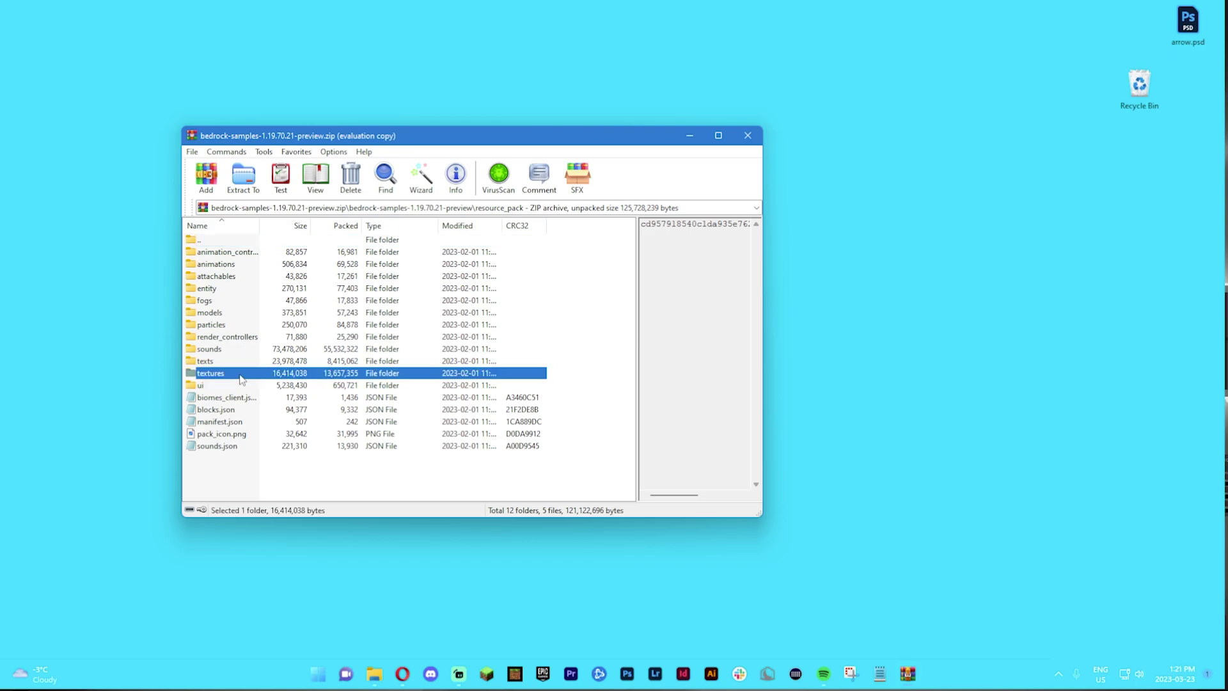
pyautogui.doubleClick(241, 374)
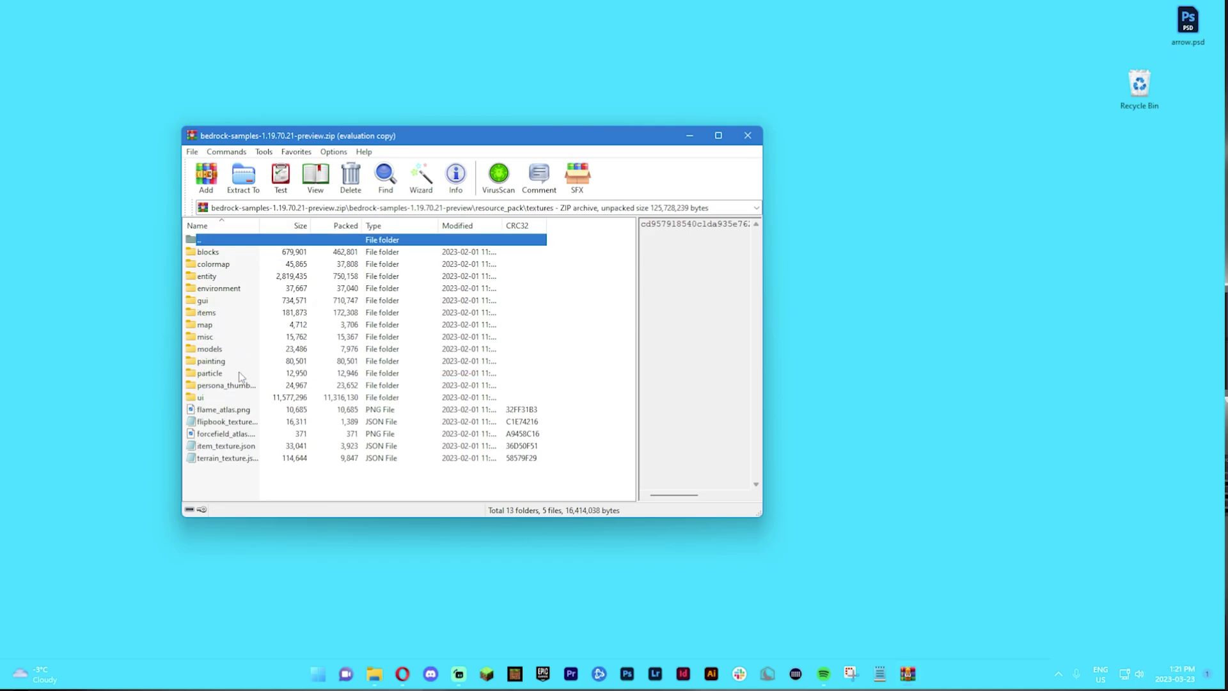
pyautogui.doubleClick(224, 314)
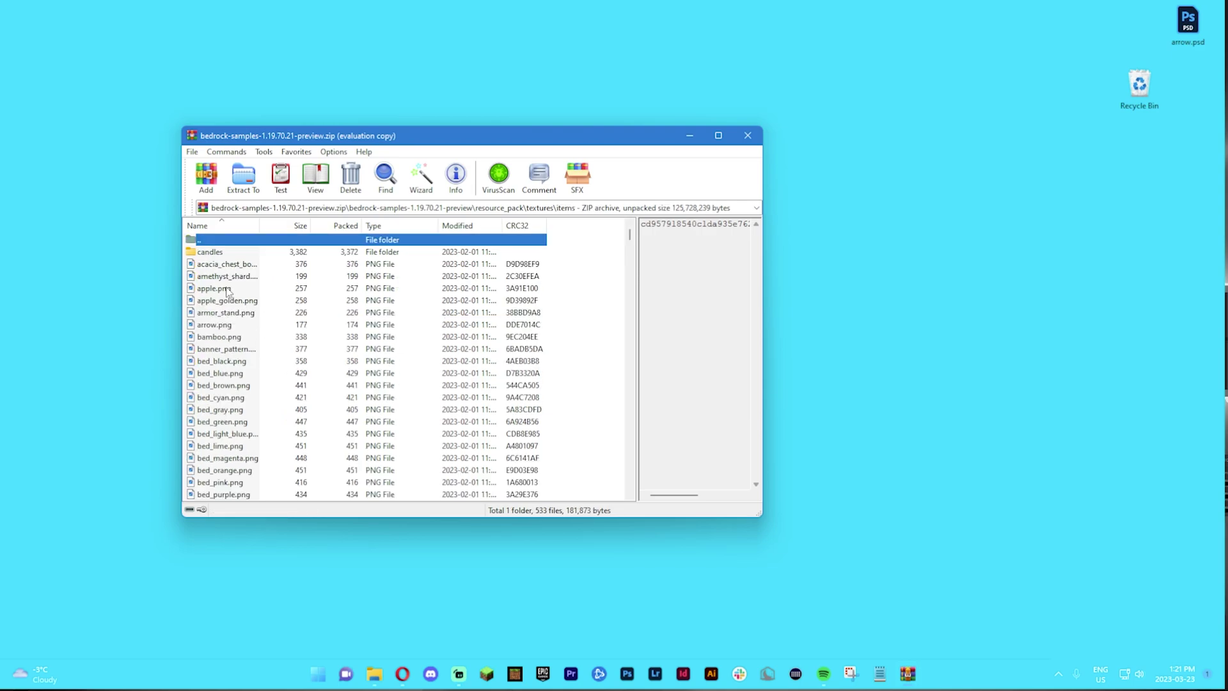
pyautogui.scroll(-18, 236, 384)
pyautogui.scroll(-15, 238, 396)
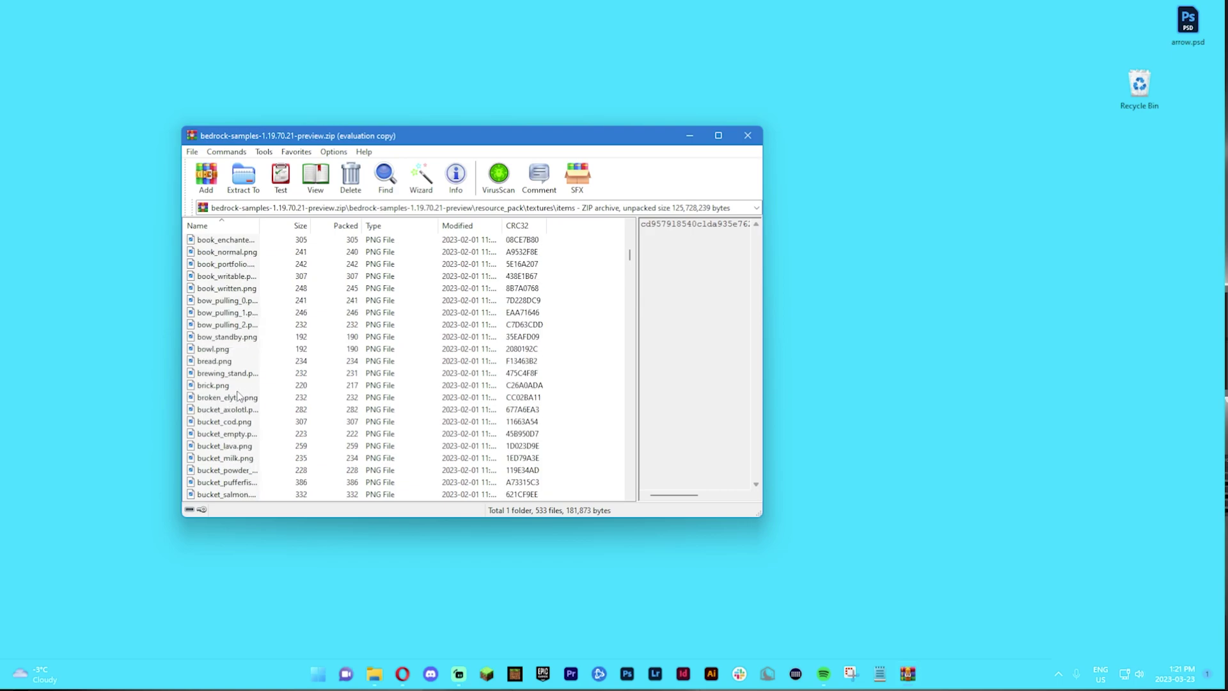
pyautogui.scroll(-2, 250, 418)
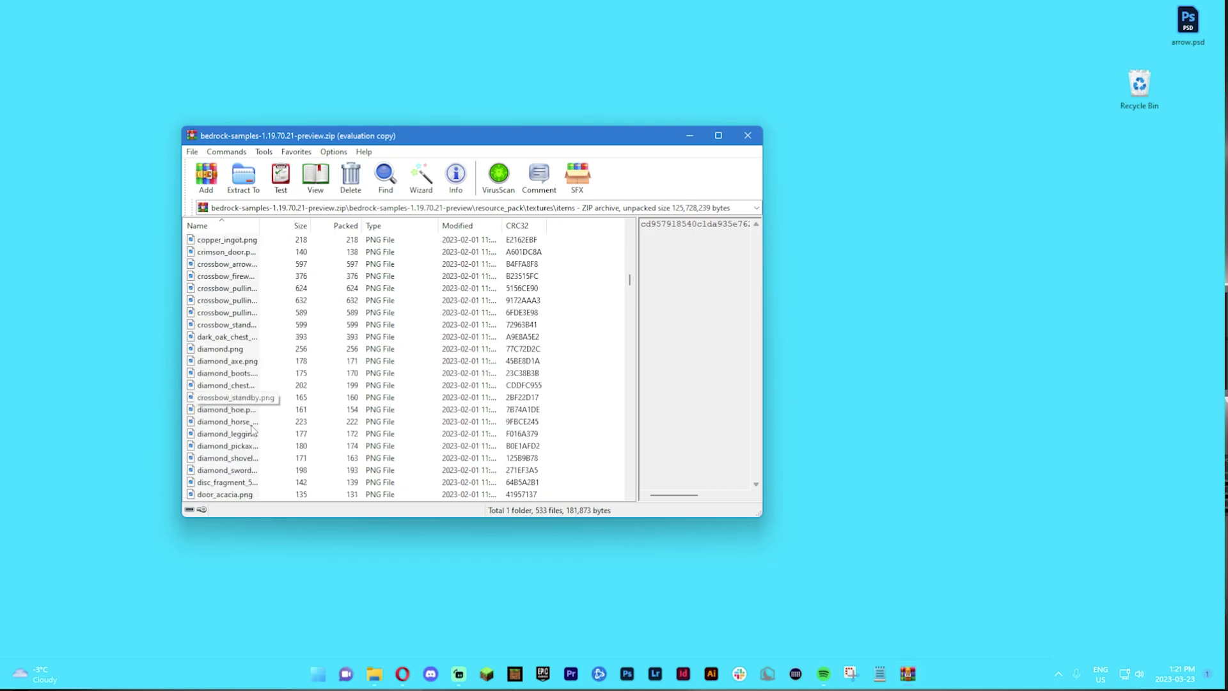
pyautogui.click(266, 474)
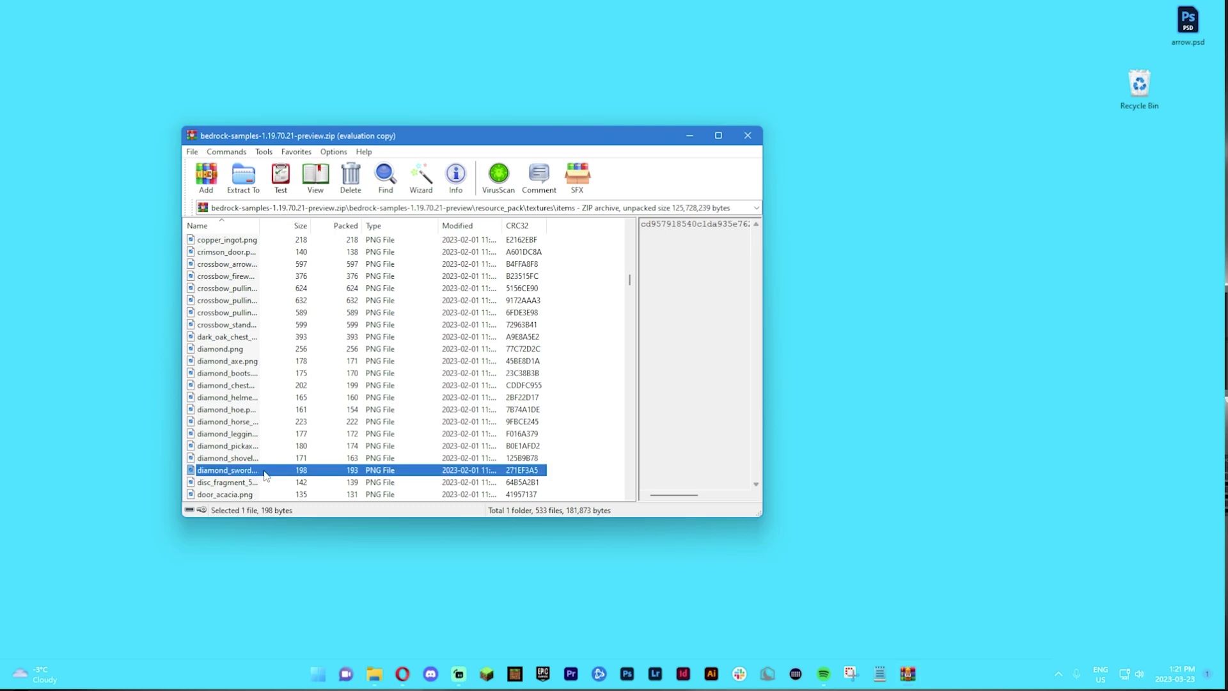
# Step: Extract diamond_sword.png onto the desktop and bring up its Open with app list
pyautogui.moveTo(266, 474); pyautogui.dragTo(858, 394)
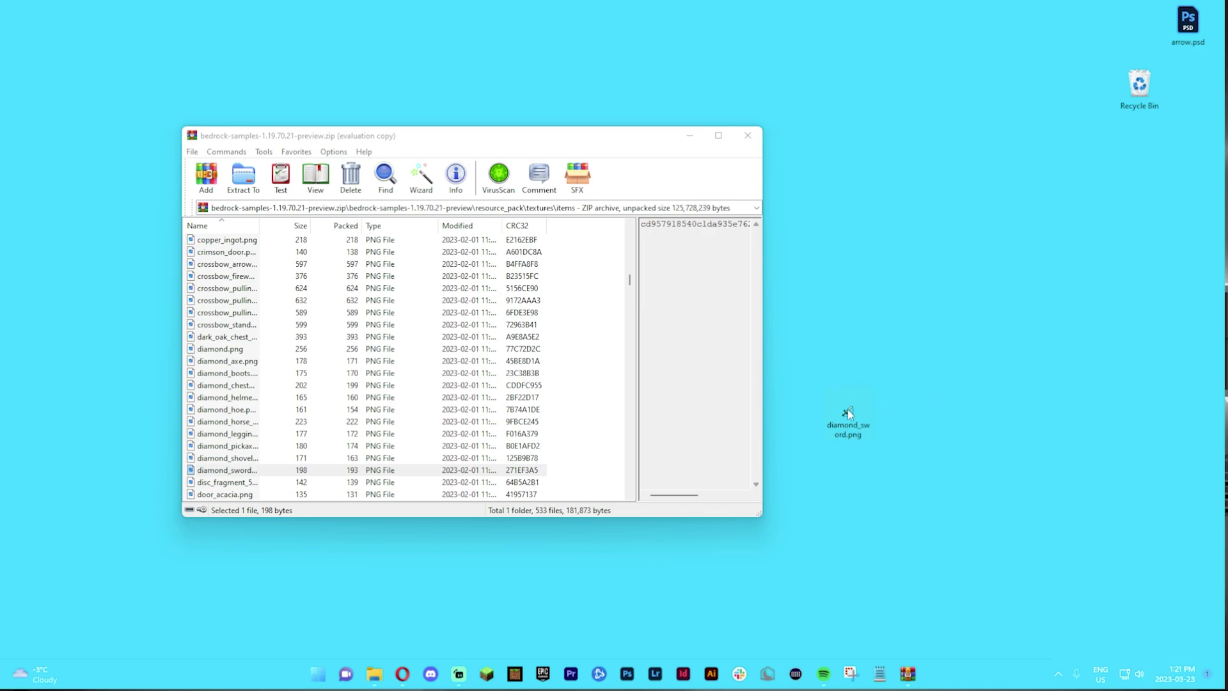
pyautogui.rightClick(849, 414)
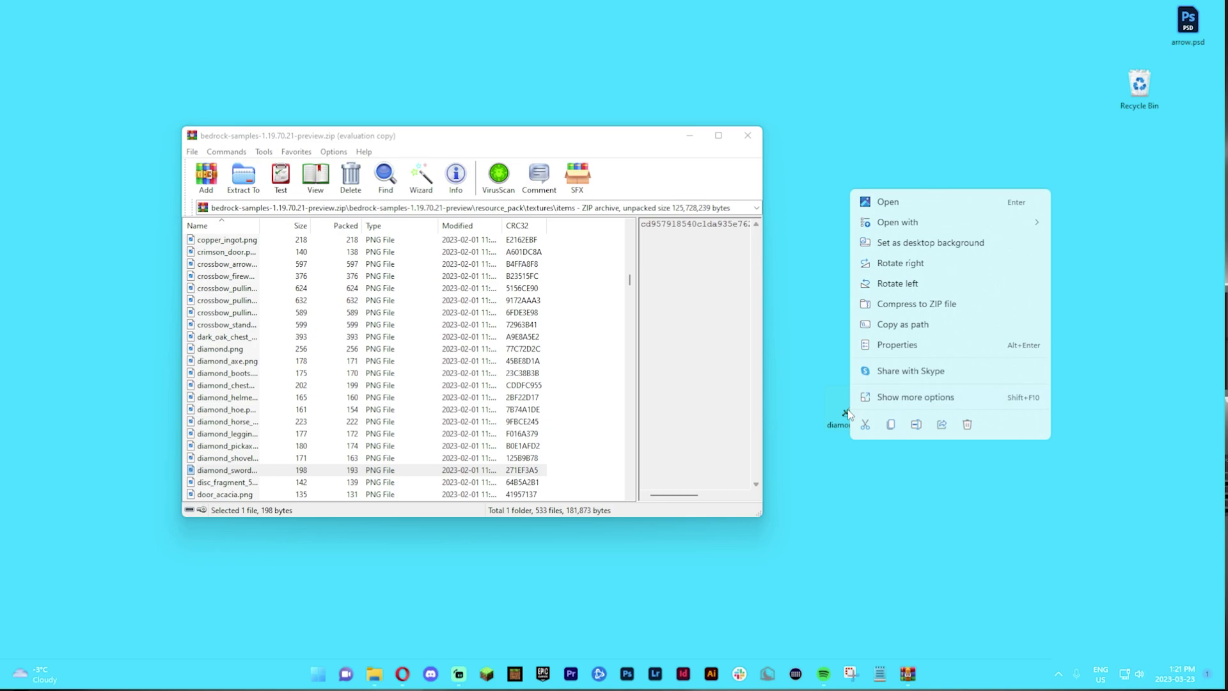
pyautogui.moveTo(928, 224)
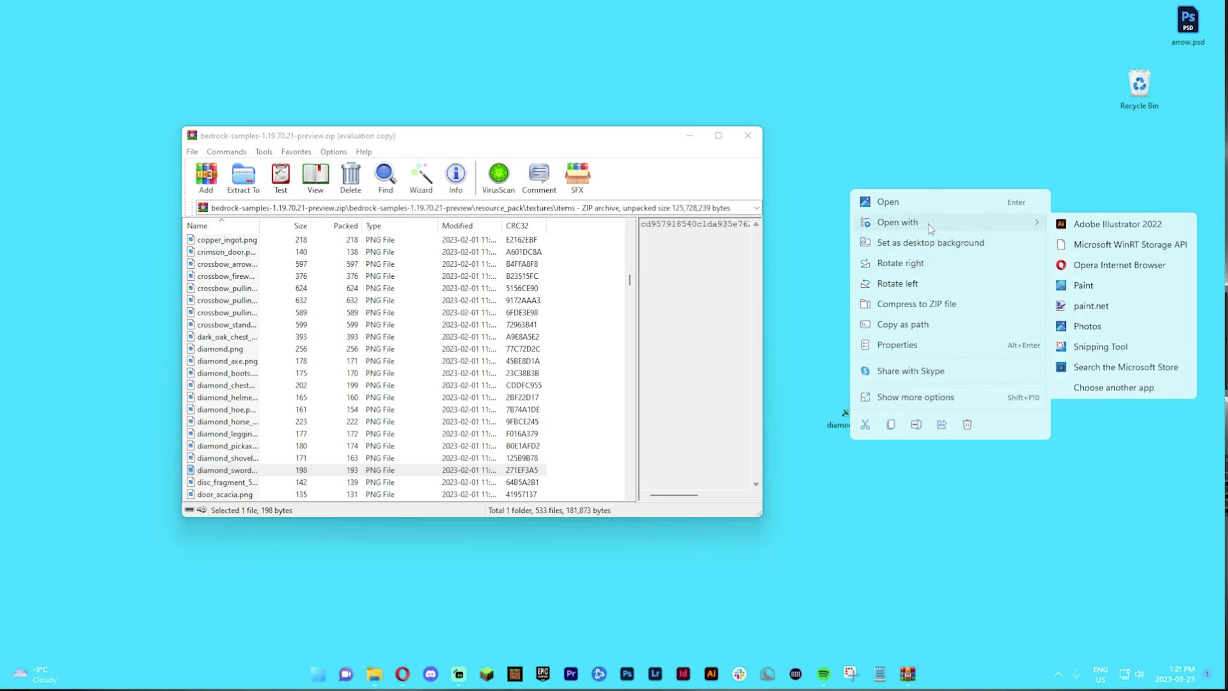
# Step: Open diamond_sword.png in paint.net, zoom in on the sprite, and pick magenta as primary colour
pyautogui.click(1117, 304)
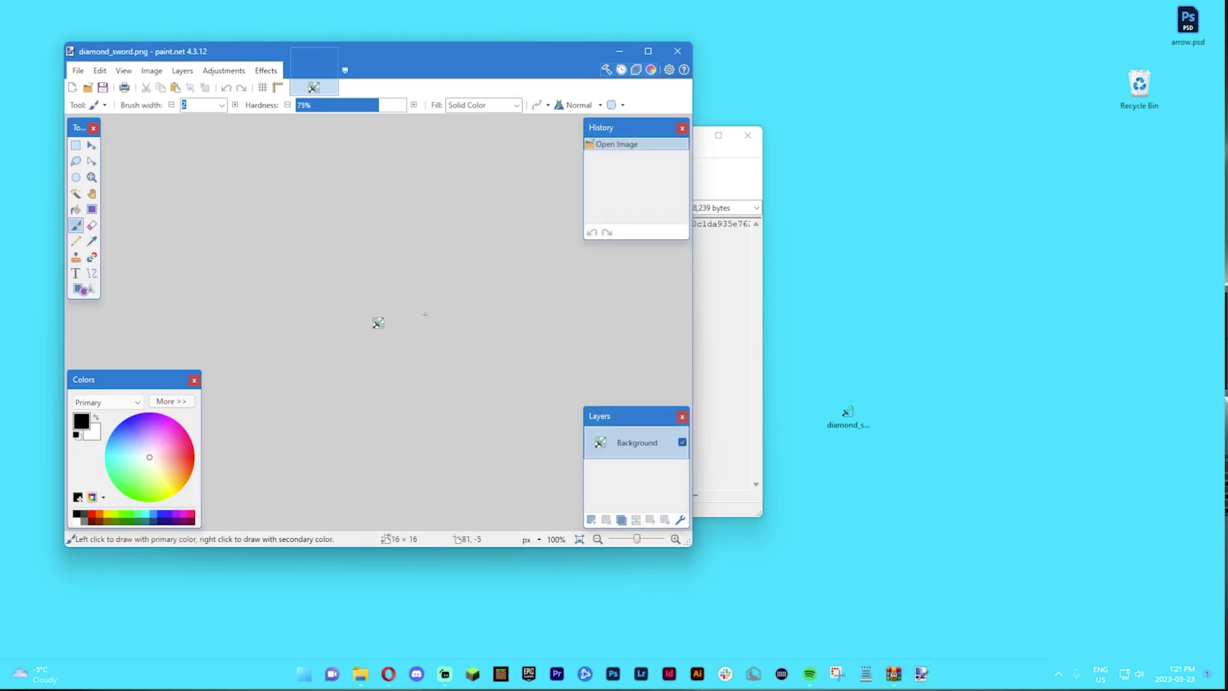
pyautogui.scroll(9, 424, 314)
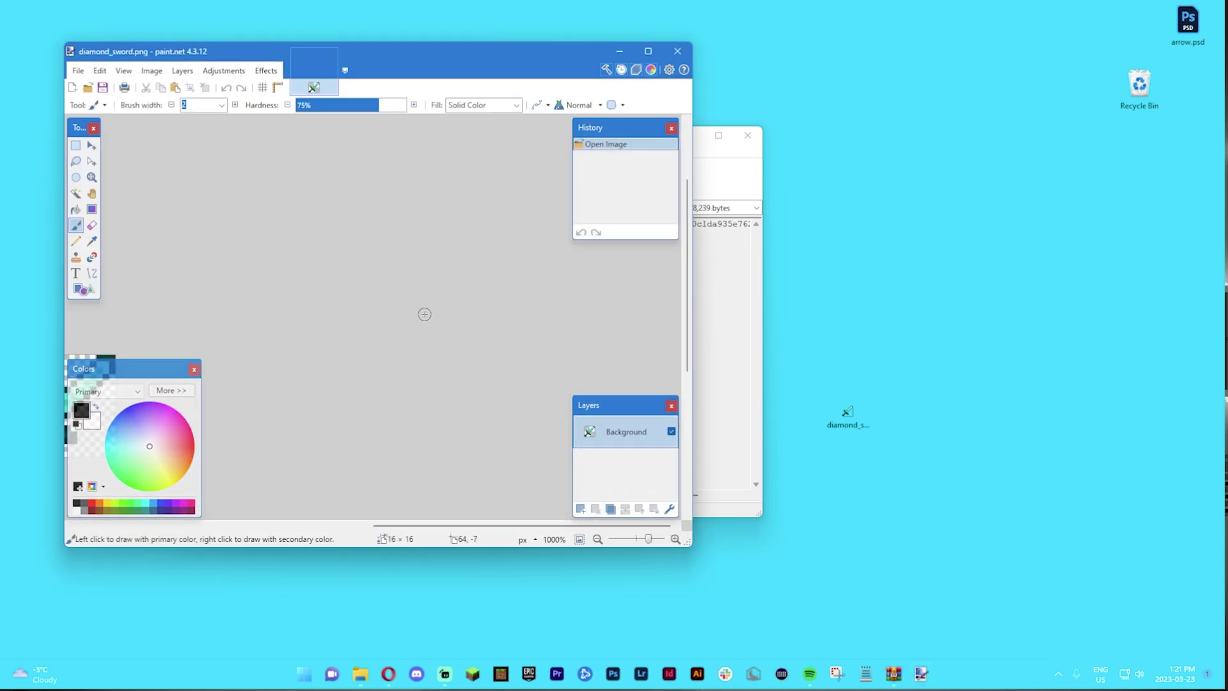
pyautogui.moveTo(461, 526); pyautogui.dragTo(308, 527)
pyautogui.scroll(-2, 397, 382)
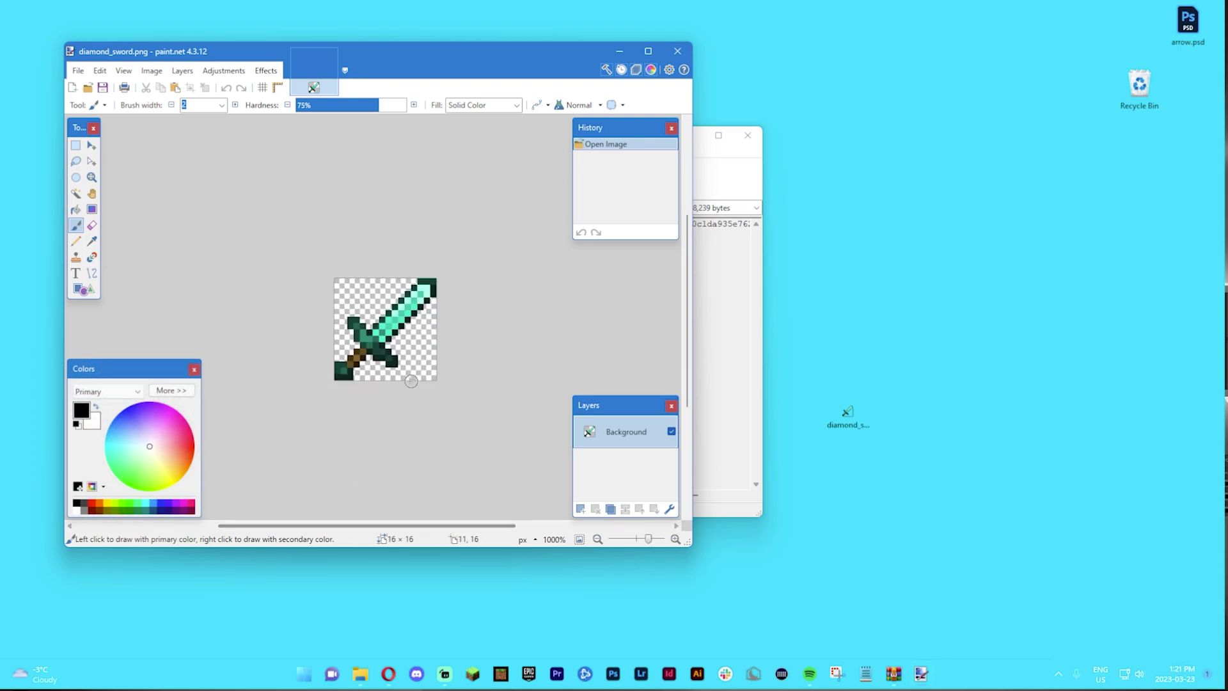
pyautogui.scroll(4, 386, 322)
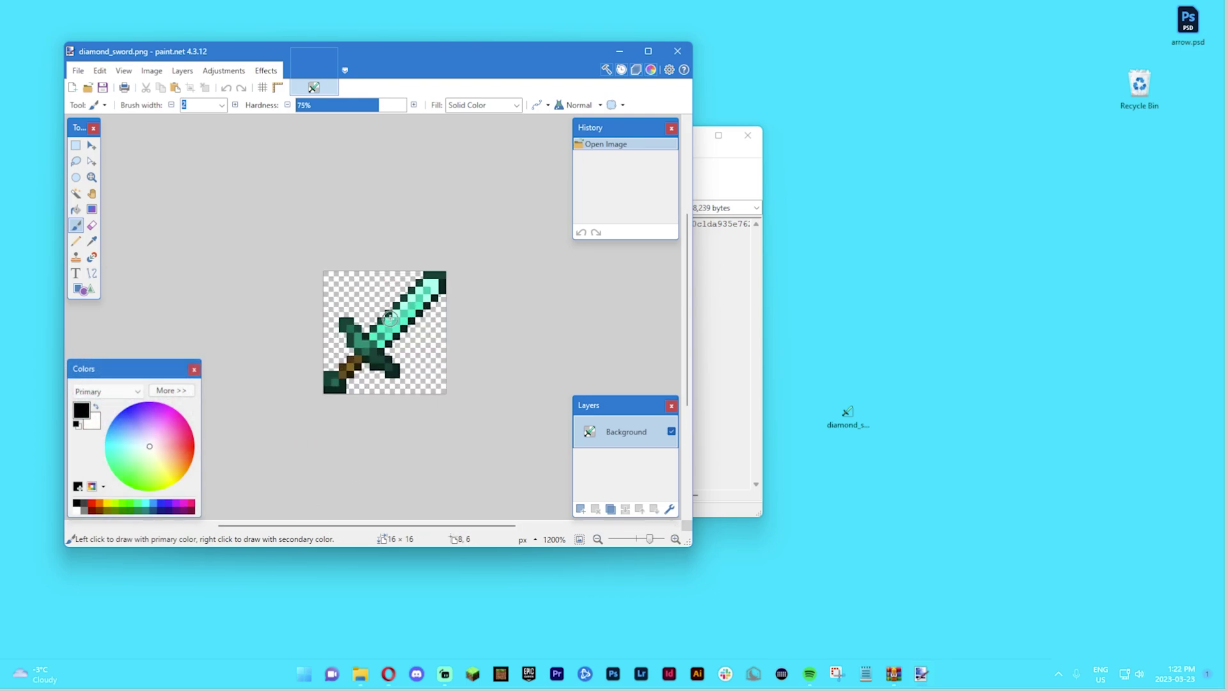
pyautogui.scroll(1, 389, 318)
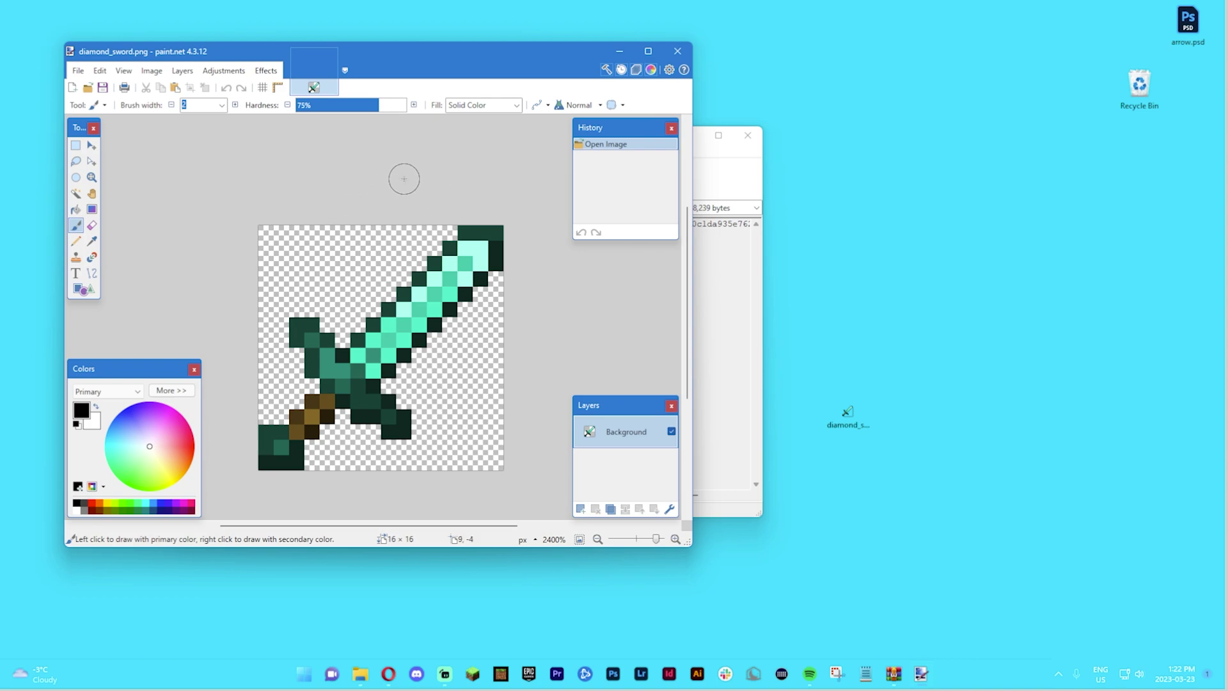
pyautogui.click(177, 410)
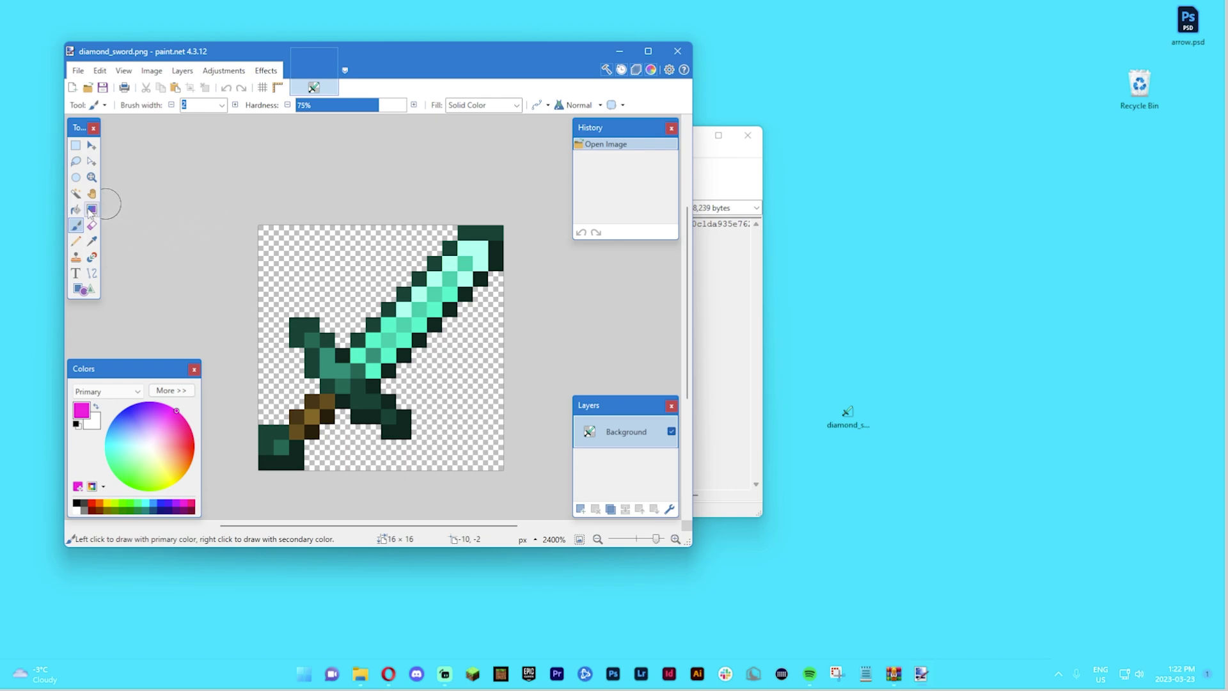
# Step: Select the sword tip's light pixels, fill them with pink, then clear the selection
pyautogui.click(76, 210)
pyautogui.click(213, 250)
pyautogui.hotkey('ctrl', 'z')
pyautogui.press('s')
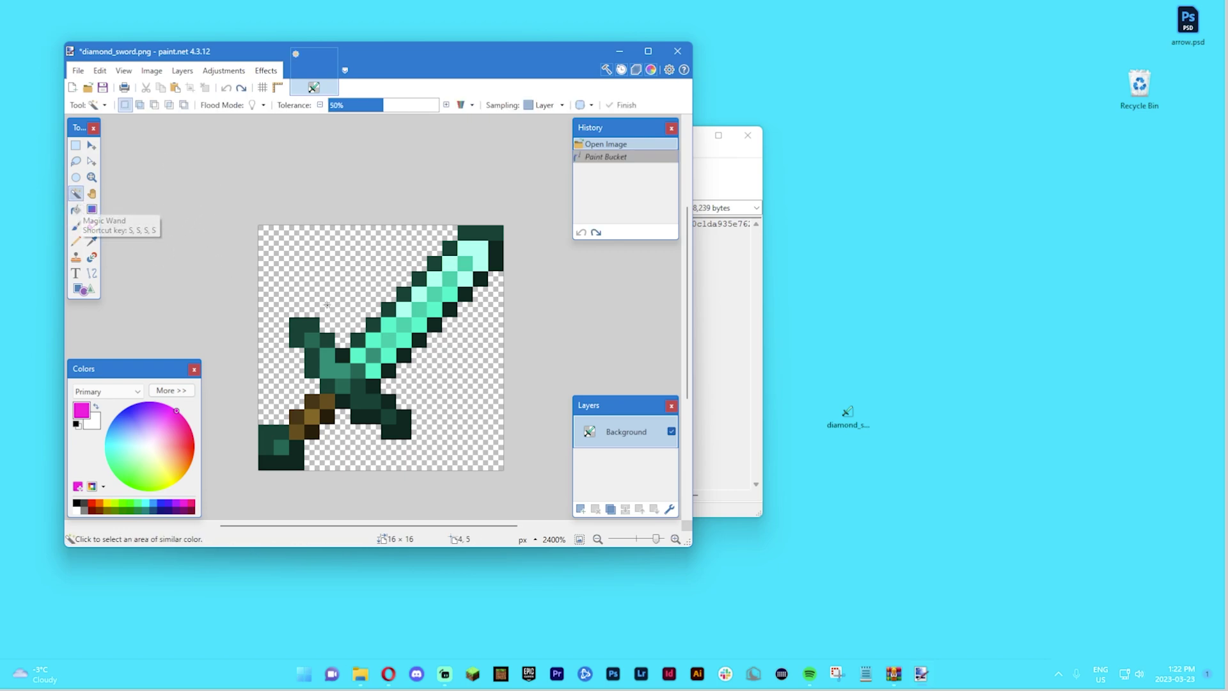
pyautogui.click(478, 251)
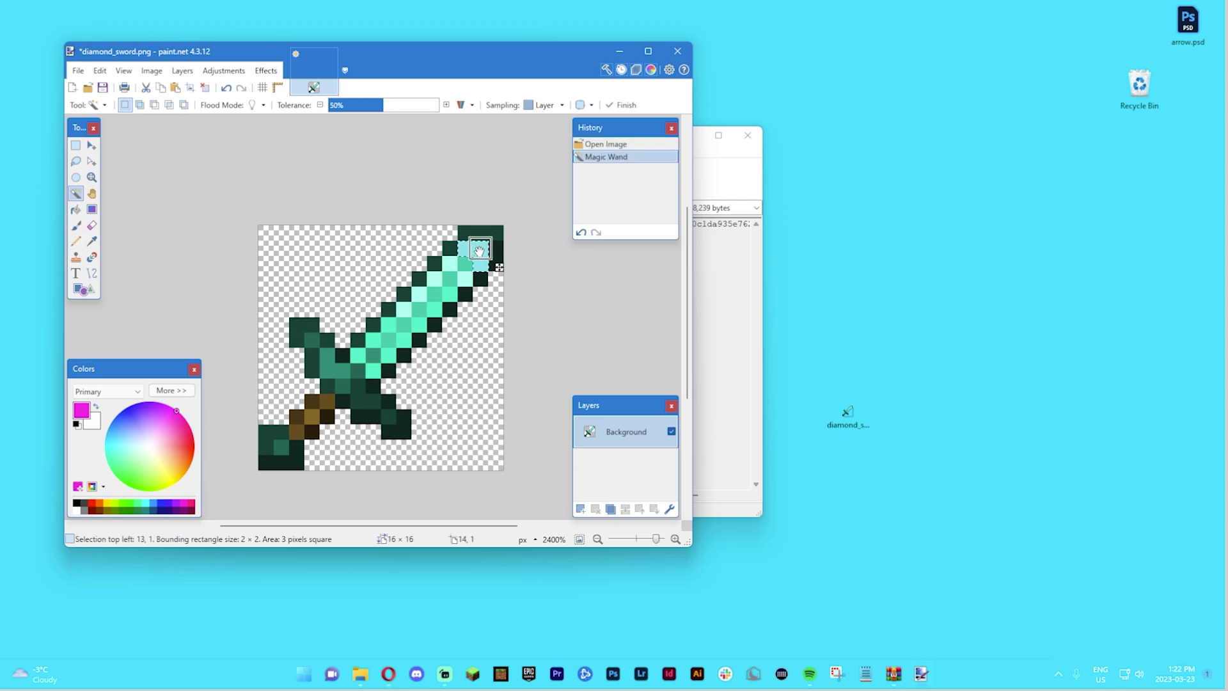
pyautogui.click(187, 423)
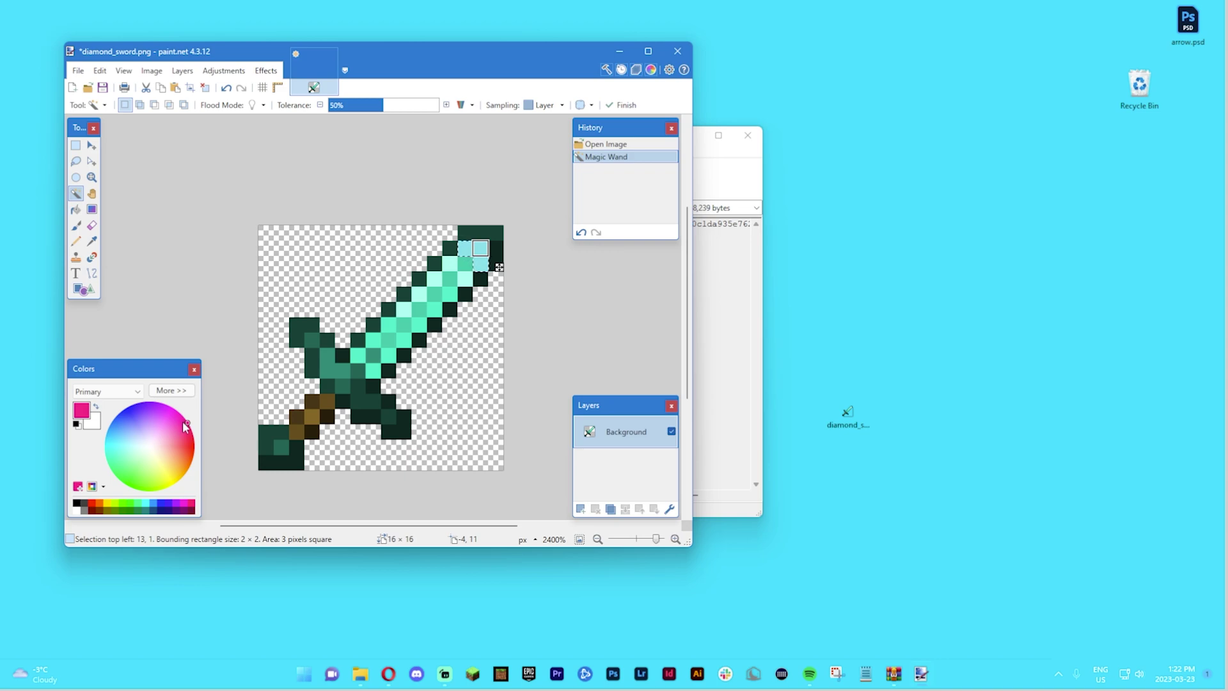
pyautogui.click(76, 209)
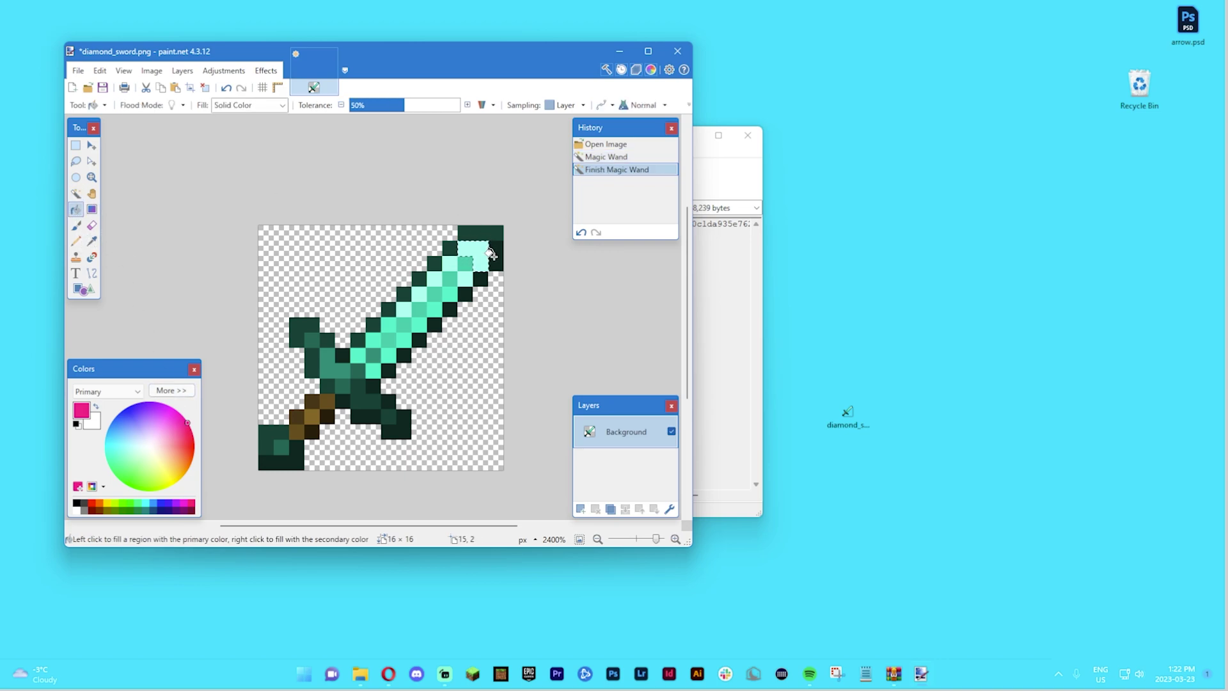
pyautogui.click(491, 256)
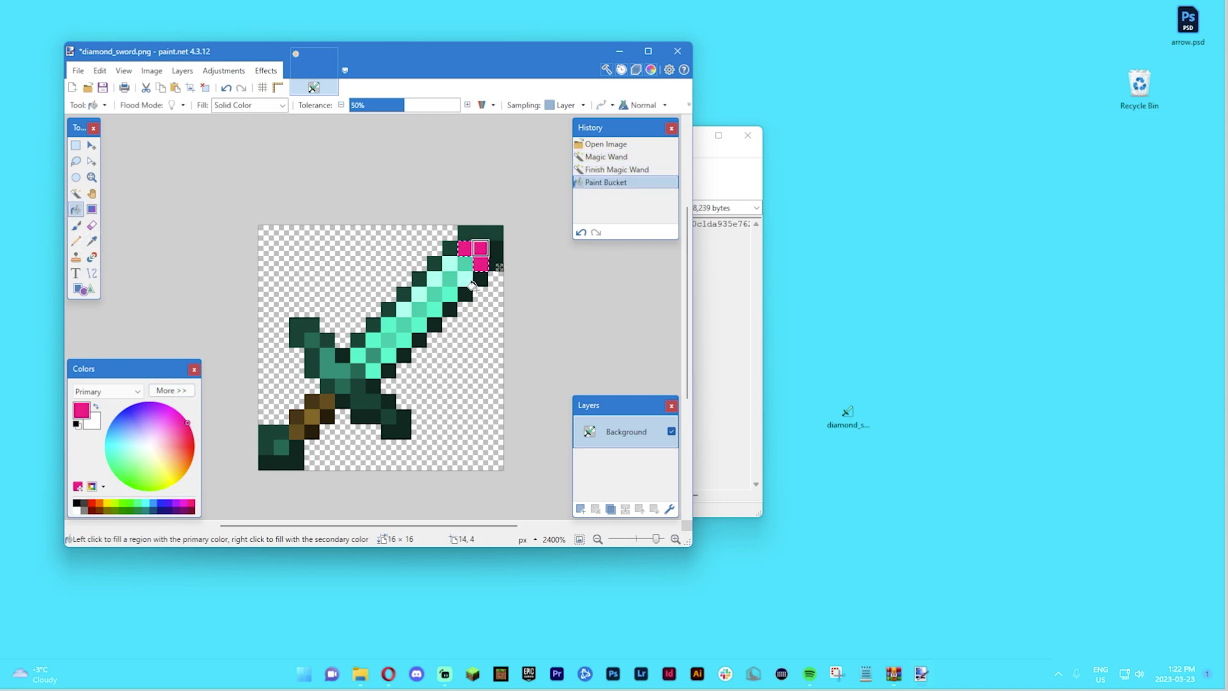
pyautogui.click(91, 145)
pyautogui.moveTo(500, 267); pyautogui.dragTo(502, 286)
pyautogui.press('s')
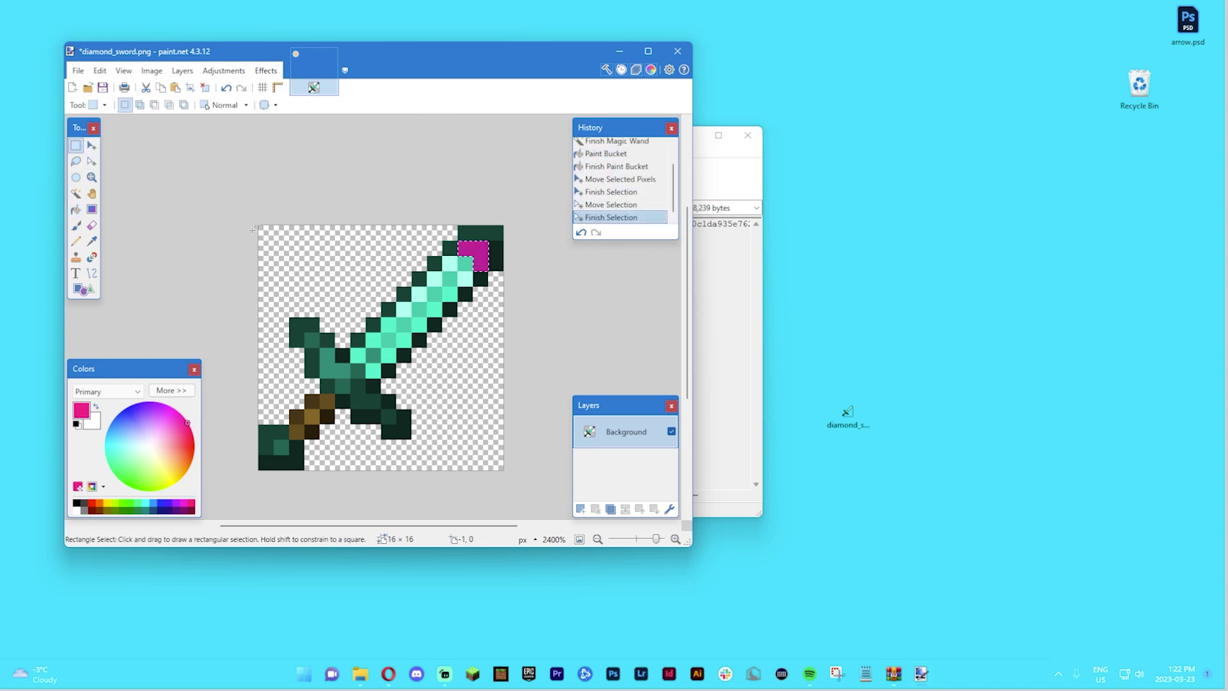
pyautogui.click(221, 231)
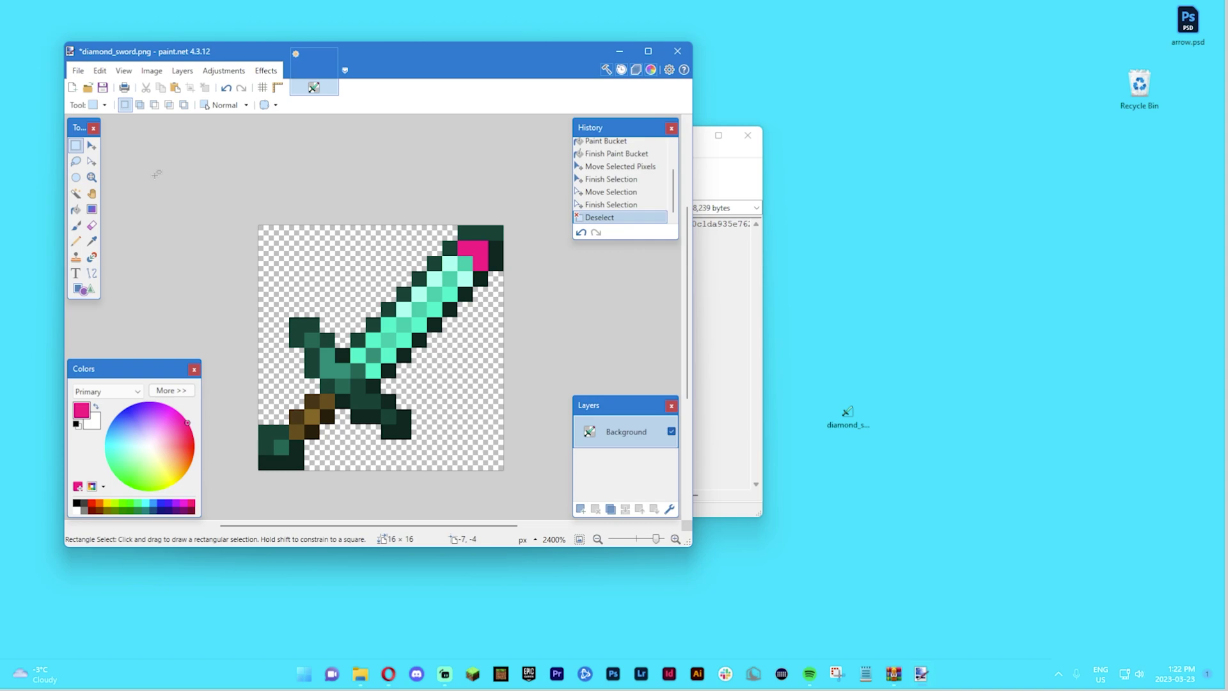
# Step: Save the edited texture over the original PNG and close paint.net
pyautogui.click(78, 70)
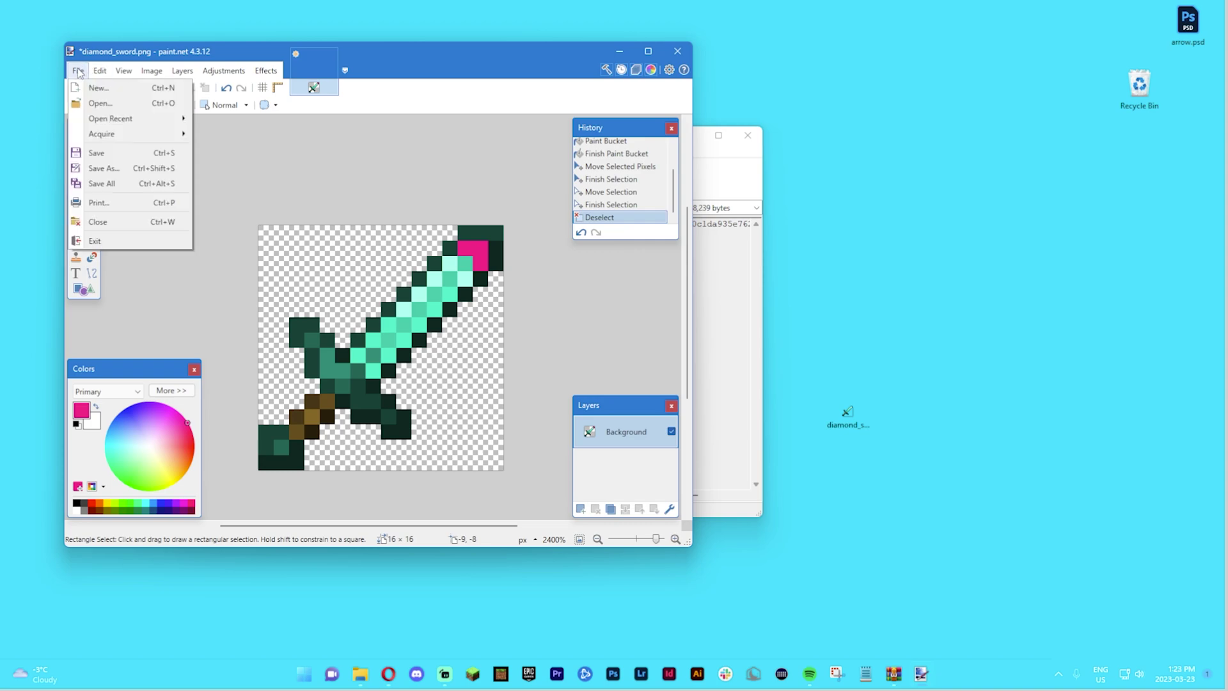
pyautogui.click(119, 153)
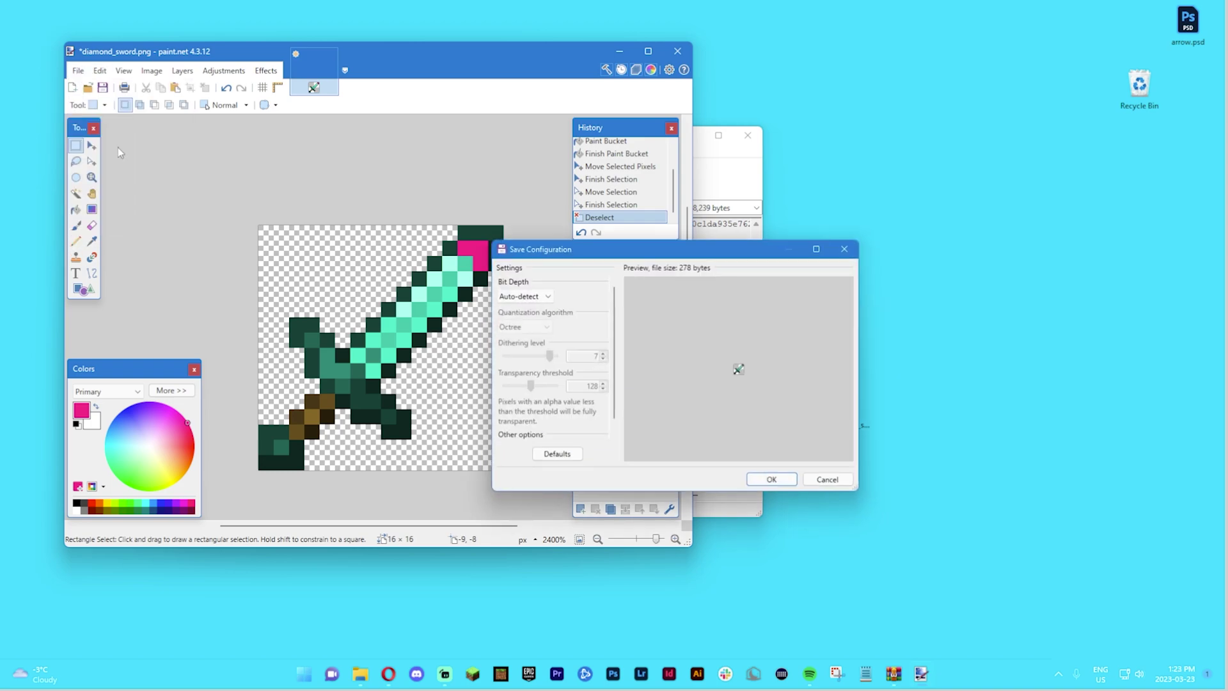
pyautogui.click(777, 486)
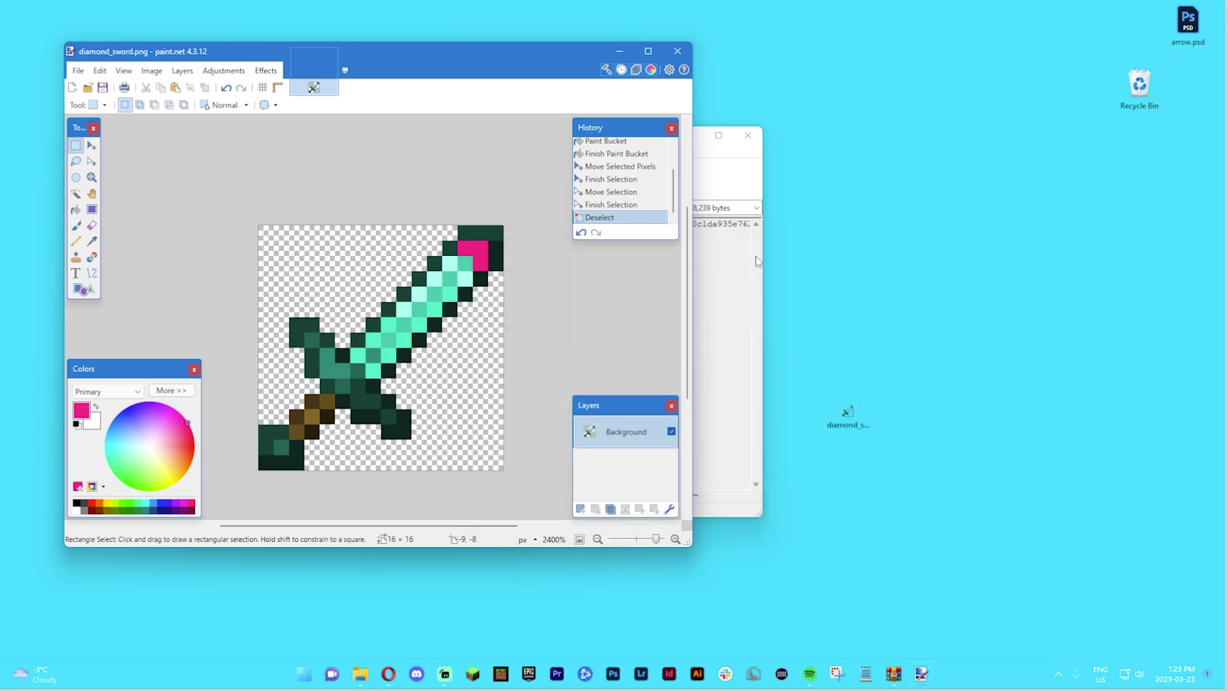
pyautogui.click(676, 50)
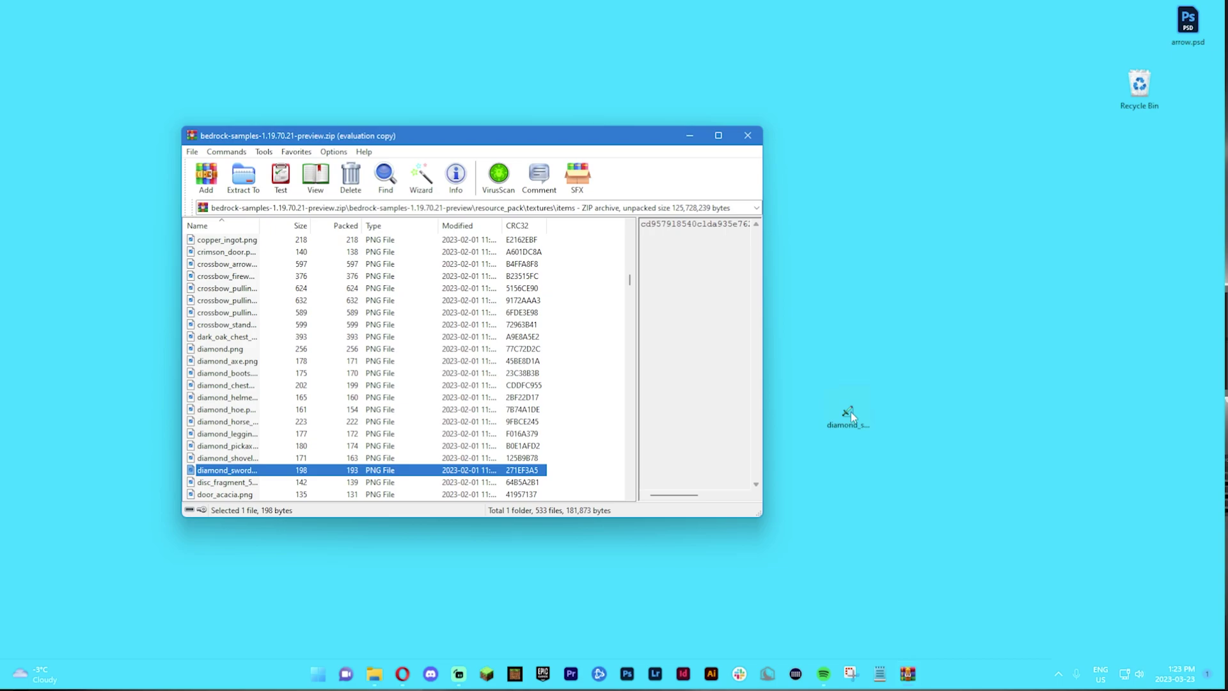
# Step: Replace the archive's diamond_sword.png with the edited desktop copy, confirming the archive parameters
pyautogui.moveTo(846, 411); pyautogui.dragTo(510, 469)
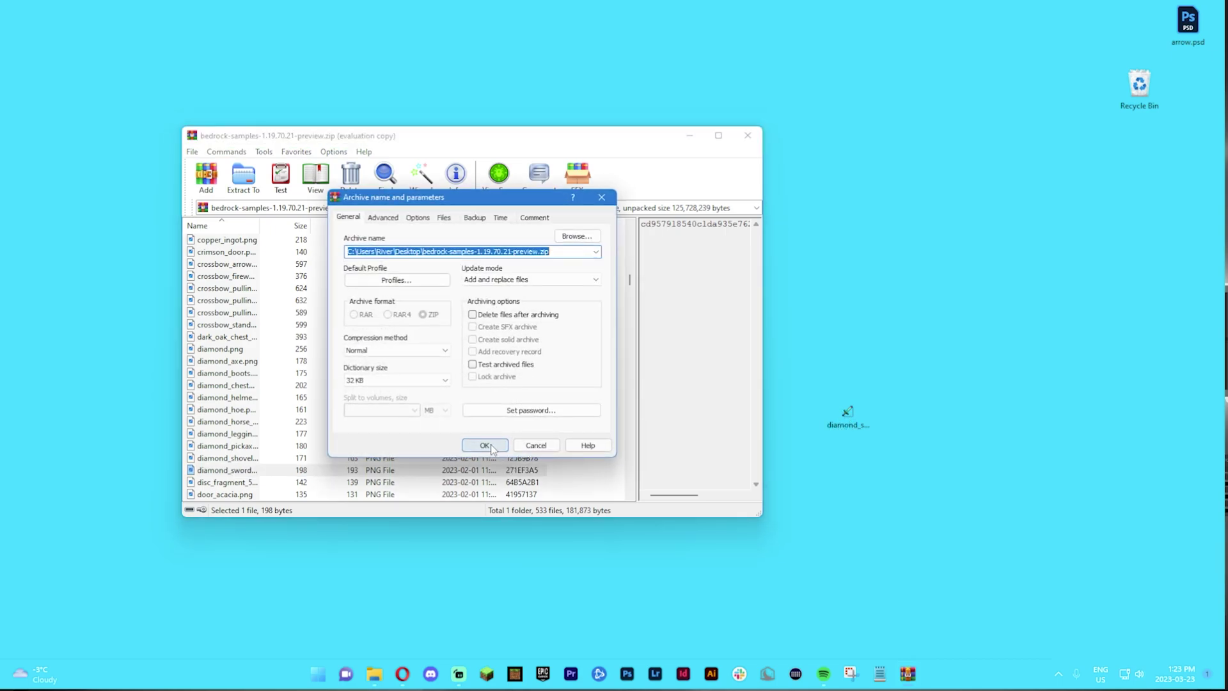
pyautogui.click(485, 445)
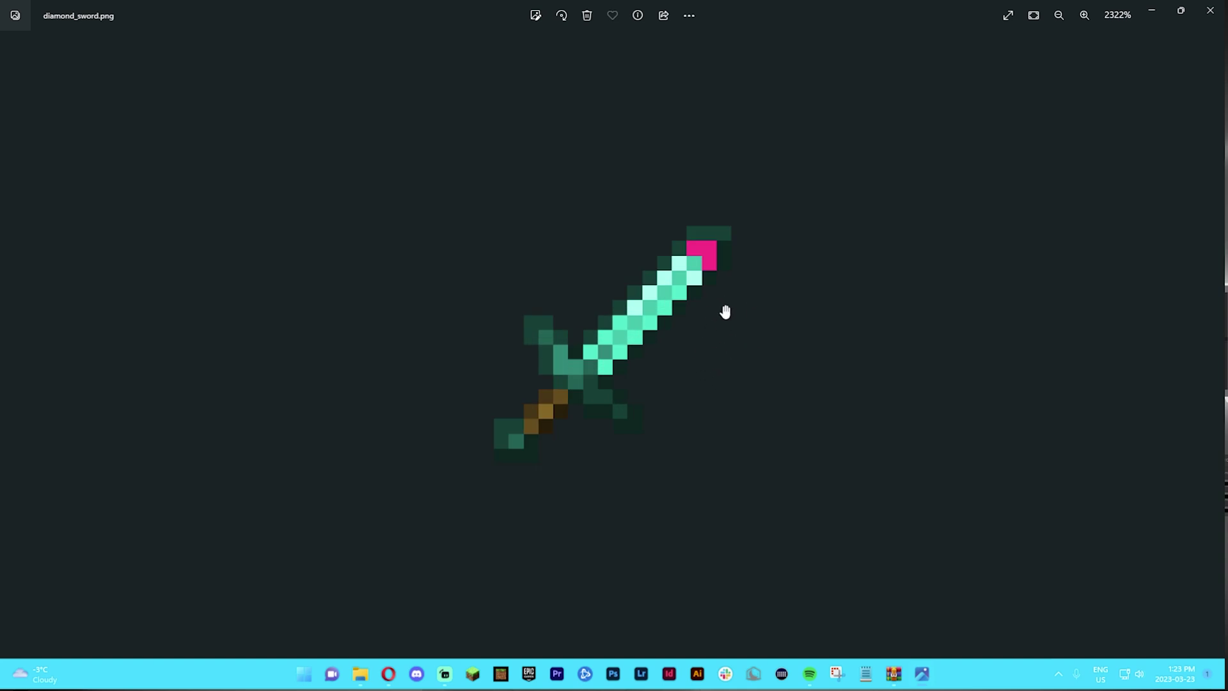
# Step: Close the Photos viewer showing the pink-tipped sword texture
pyautogui.click(1222, 6)
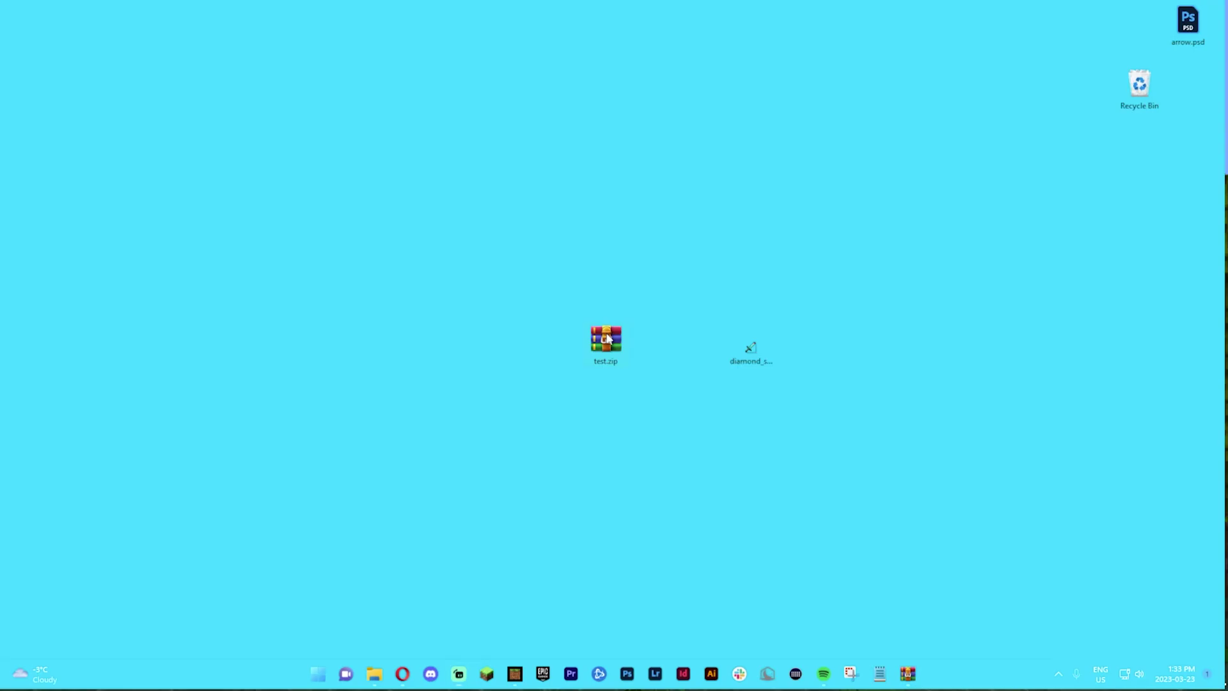
# Step: Open test.zip, enter bedrock-samples, and drag the resource_pack folder onto the desktop
pyautogui.doubleClick(607, 338)
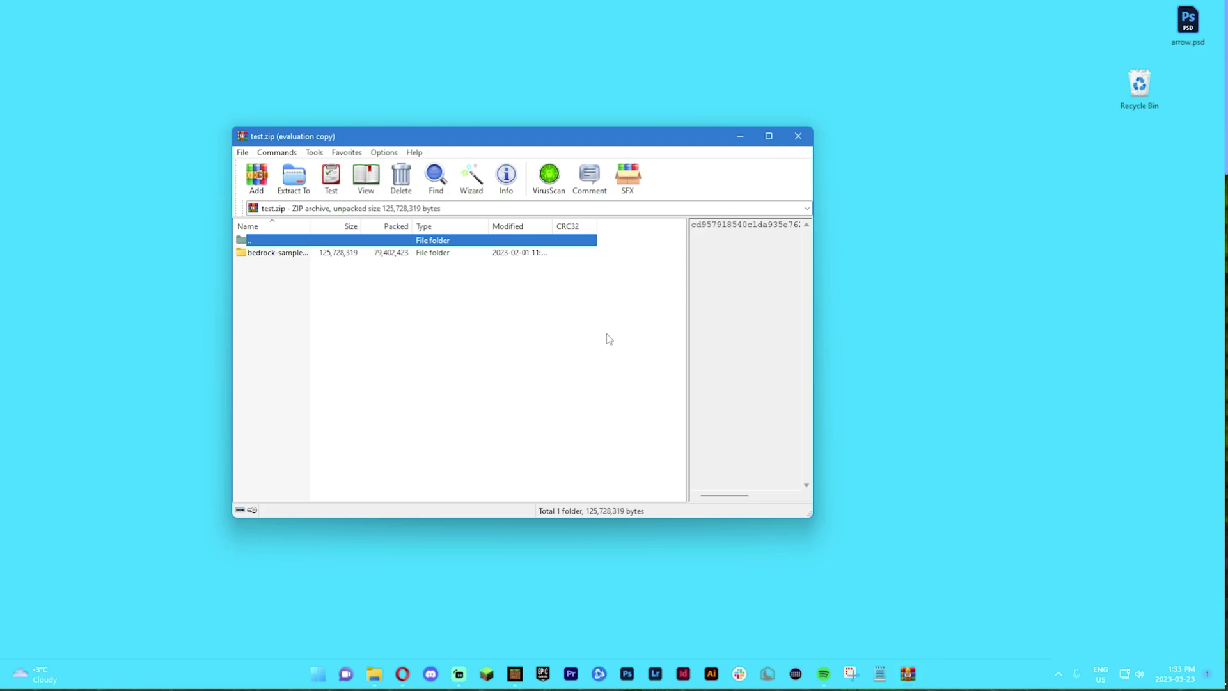
pyautogui.click(298, 255)
pyautogui.doubleClick(299, 255)
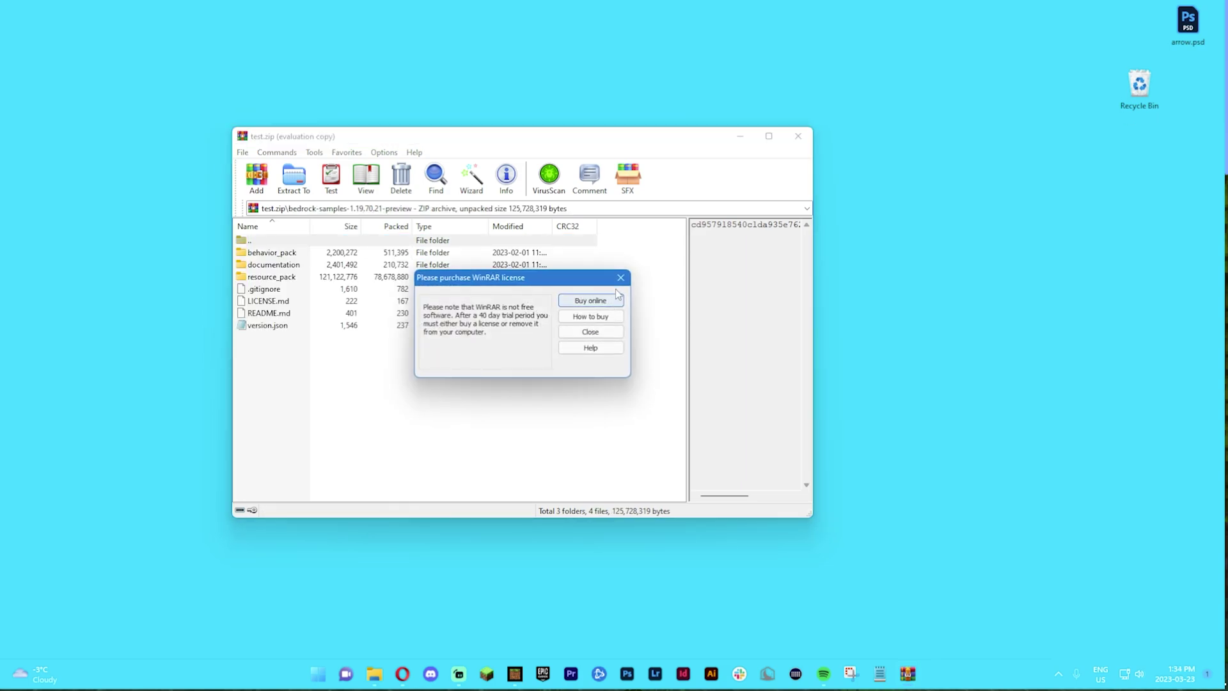
pyautogui.click(620, 277)
pyautogui.click(313, 276)
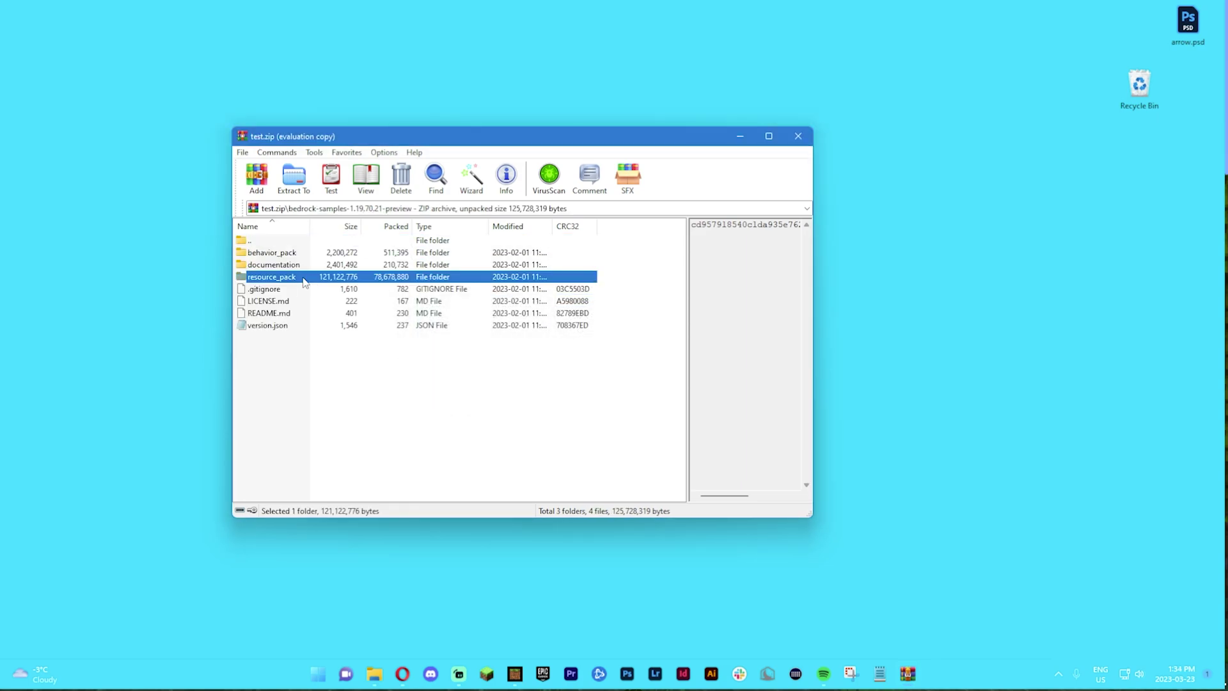
pyautogui.moveTo(304, 282); pyautogui.dragTo(906, 342)
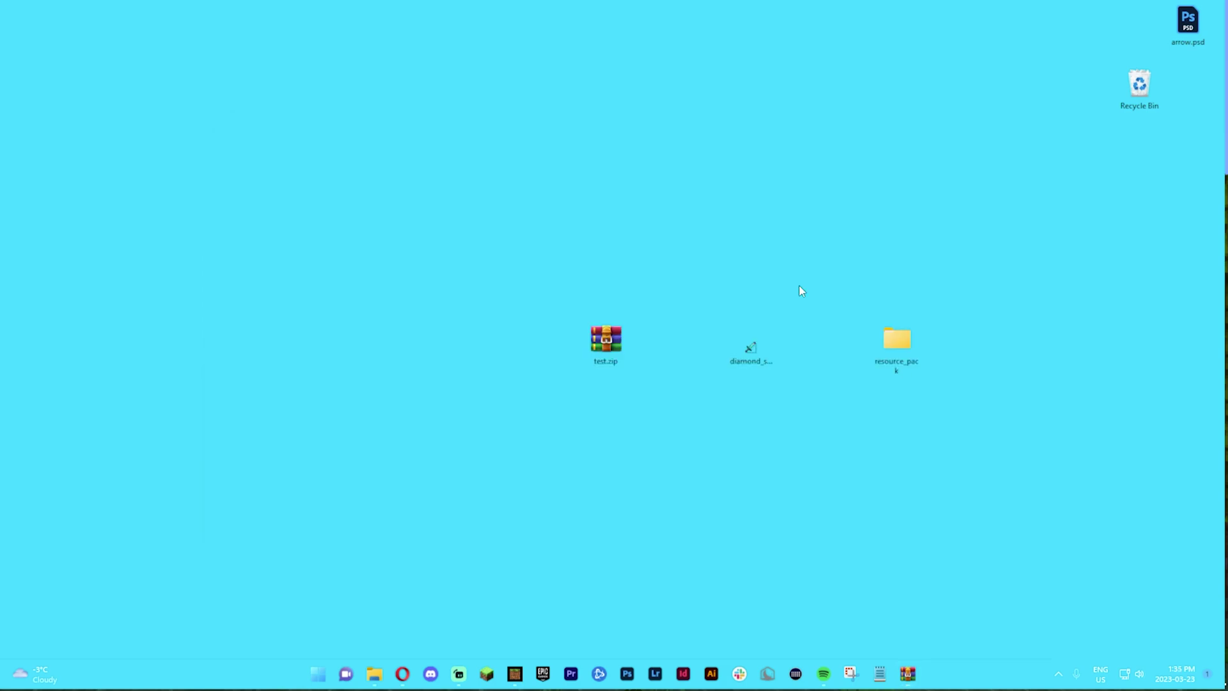
# Step: Compress resource_pack to a ZIP, rename it riverpack.mcpack, and move it beside test.zip
pyautogui.rightClick(903, 339)
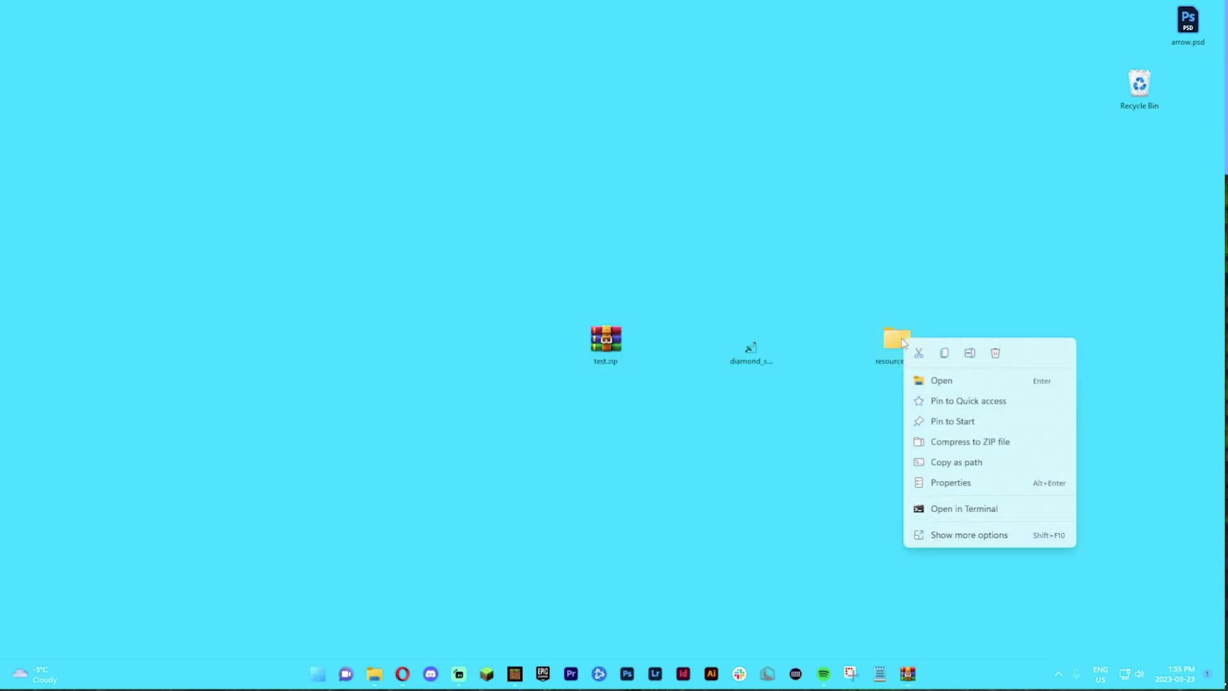
pyautogui.click(963, 443)
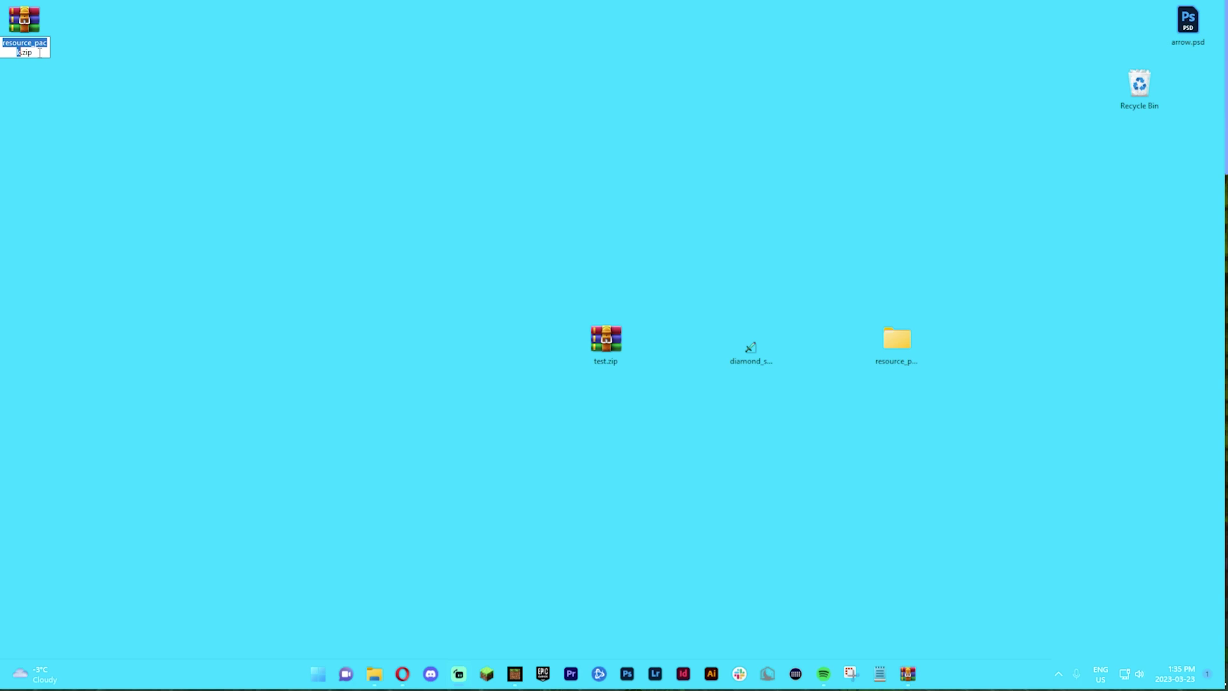
pyautogui.click(20, 42)
pyautogui.doubleClick(21, 51)
pyautogui.write('riverpack')
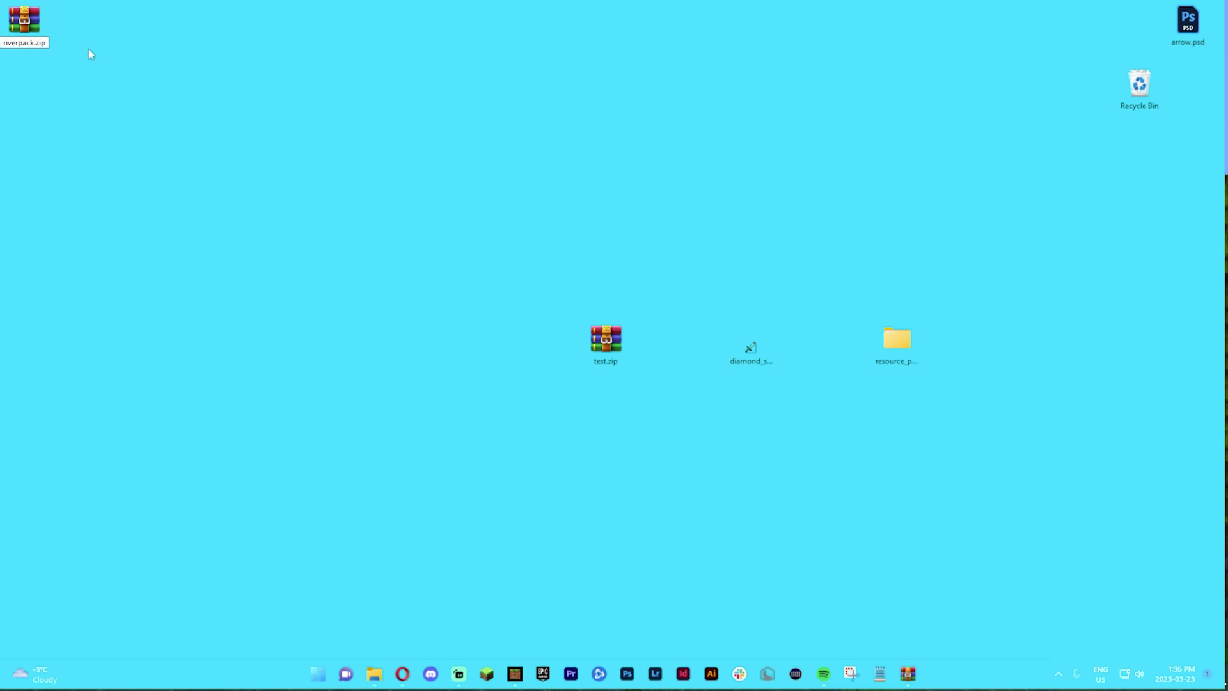
pyautogui.press('BackSpace')
pyautogui.press('BackSpace')
pyautogui.press('BackSpace')
pyautogui.write('mcpack')
pyautogui.press('Return')
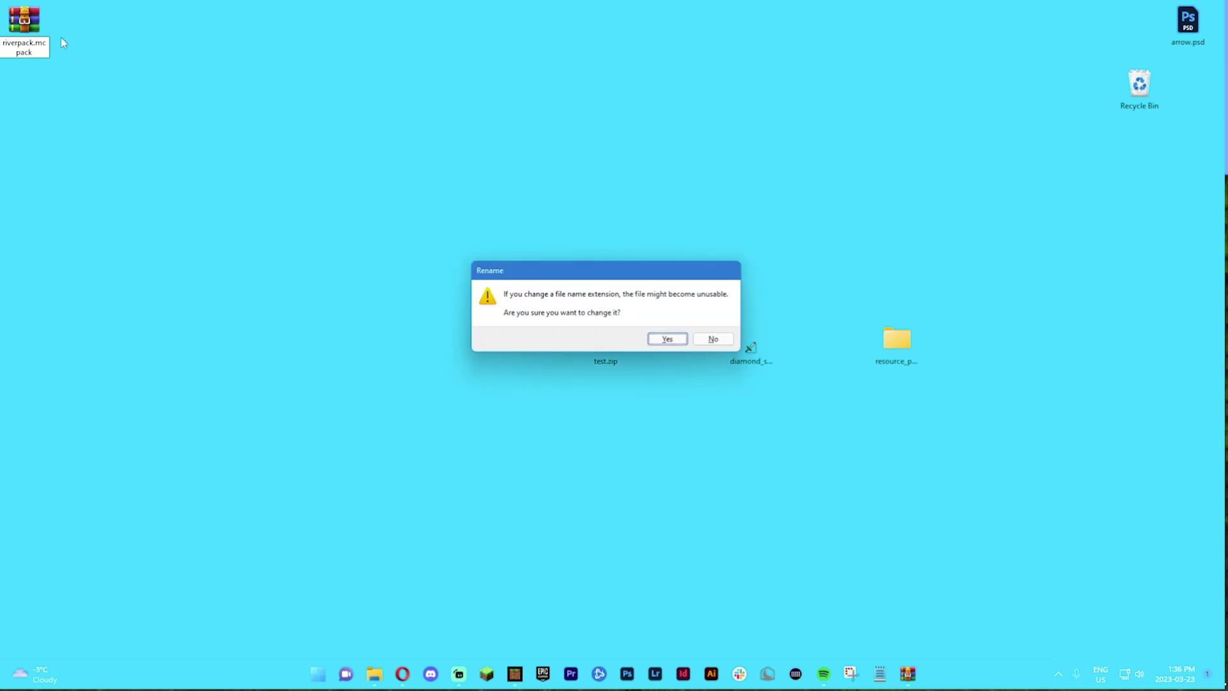
pyautogui.press('Return')
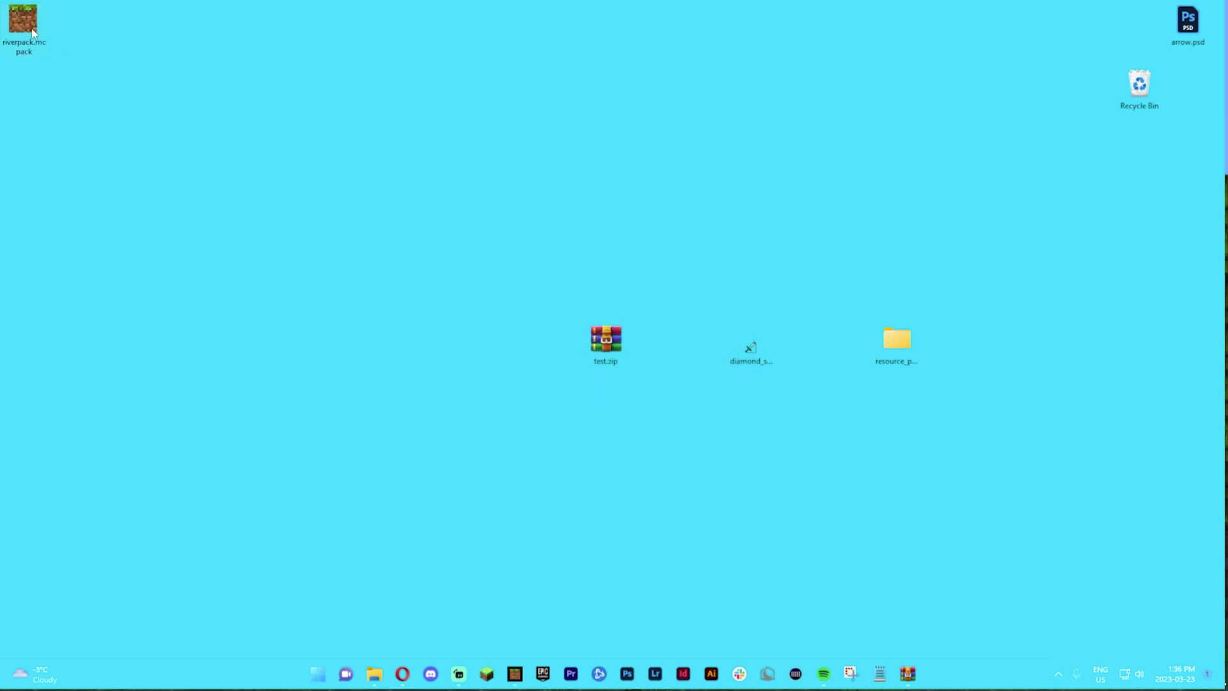
pyautogui.moveTo(44, 21); pyautogui.dragTo(501, 239)
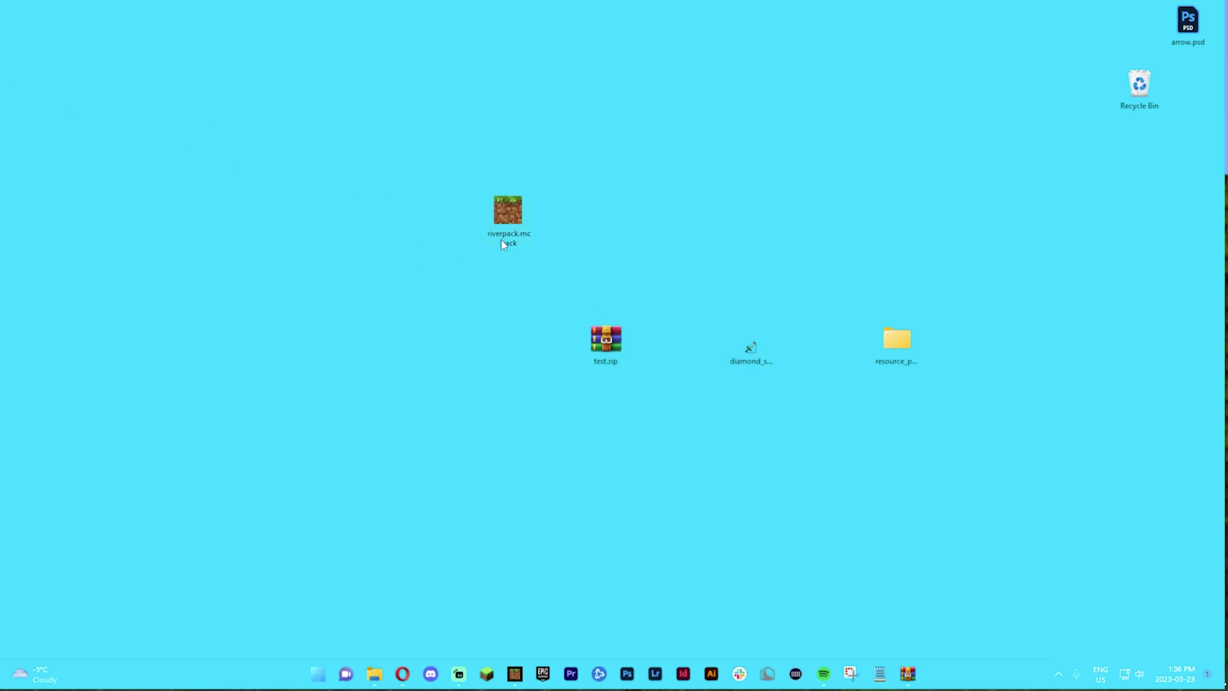
# Step: Import riverpack.mcpack into Minecraft and go to Settings > Global Resources
pyautogui.doubleClick(501, 207)
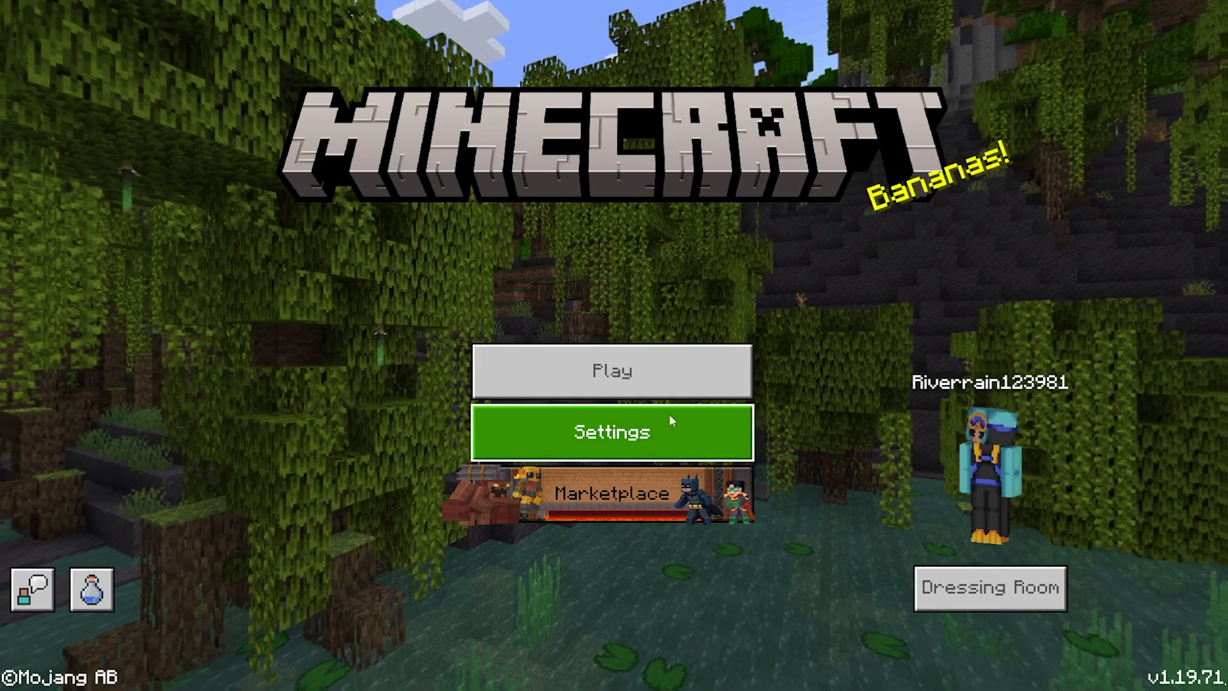
pyautogui.click(666, 423)
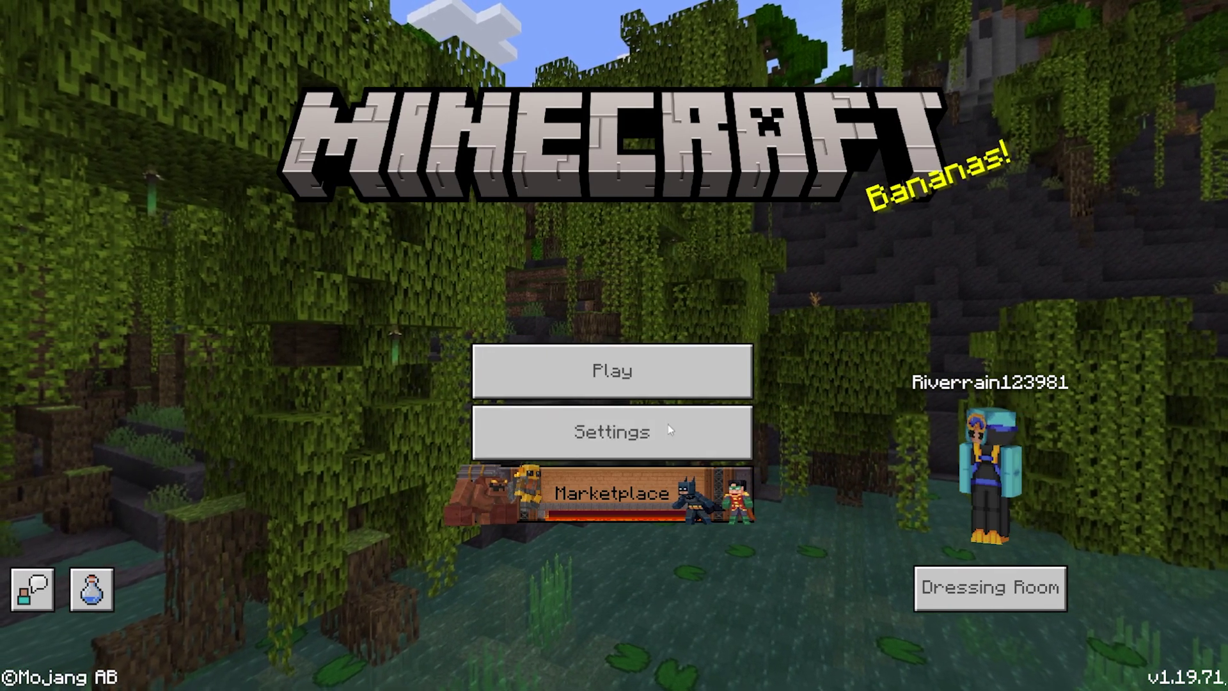
pyautogui.scroll(-1, 291, 555)
pyautogui.scroll(-3, 291, 555)
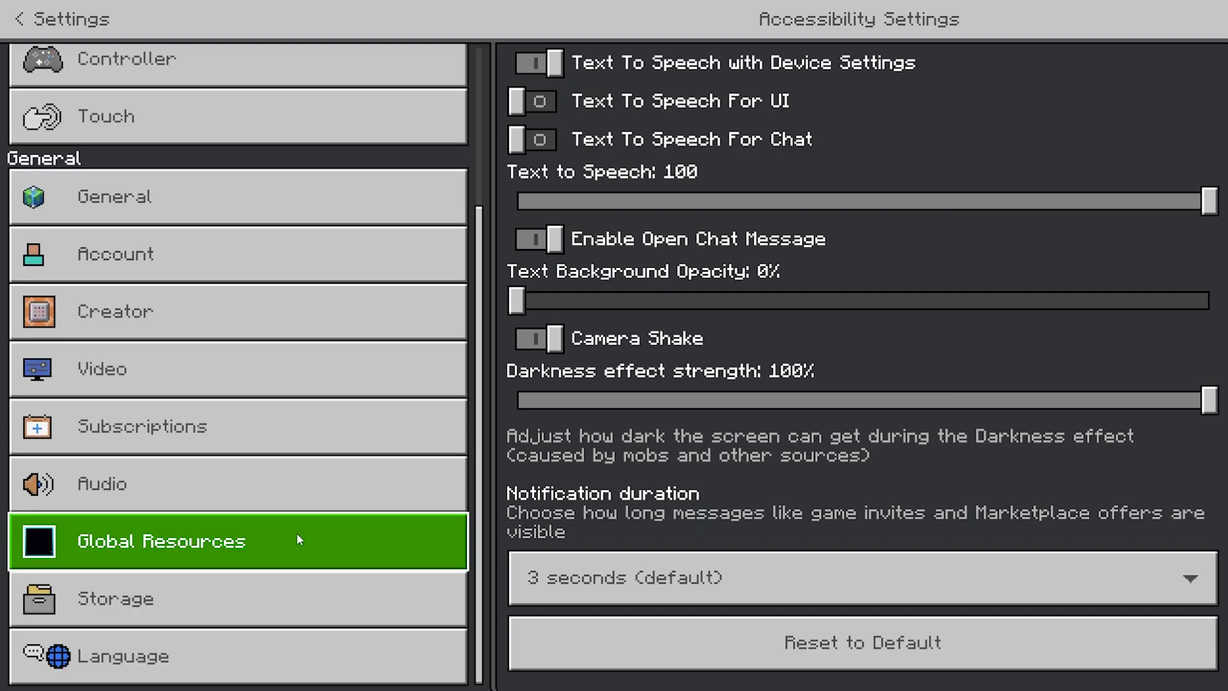
pyautogui.click(297, 538)
# Step: Activate the Vanilla Resource Pack from My Packs and confirm it in the active list
pyautogui.click(580, 133)
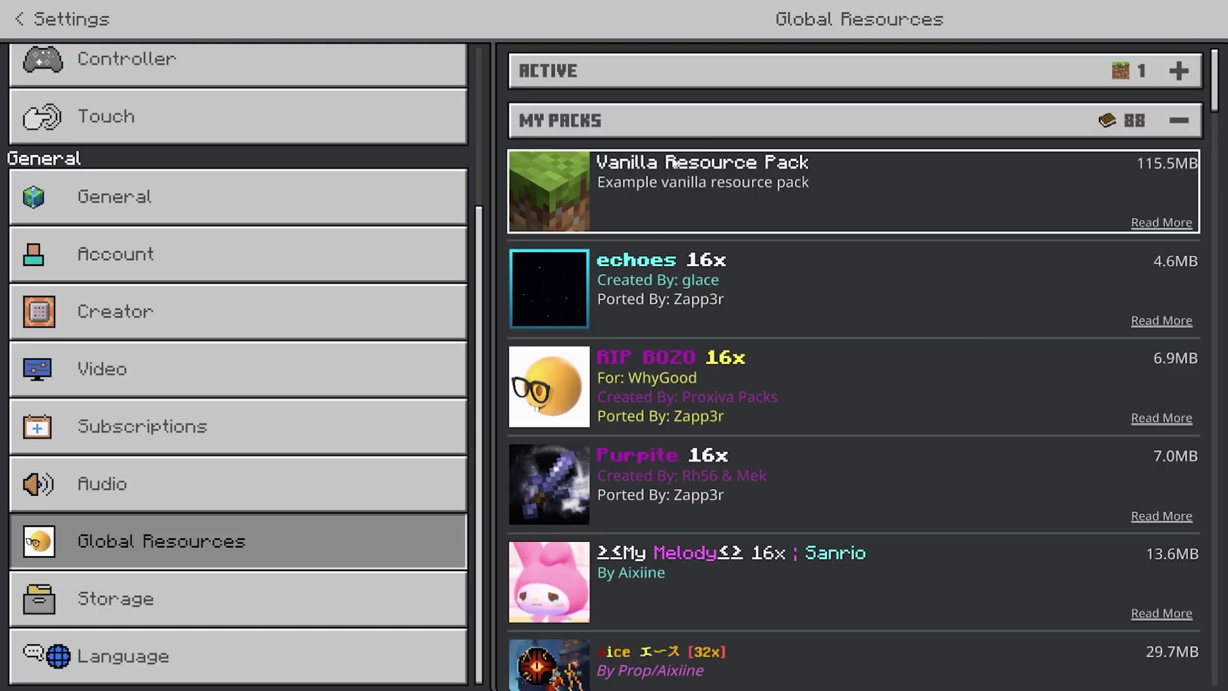
pyautogui.click(675, 168)
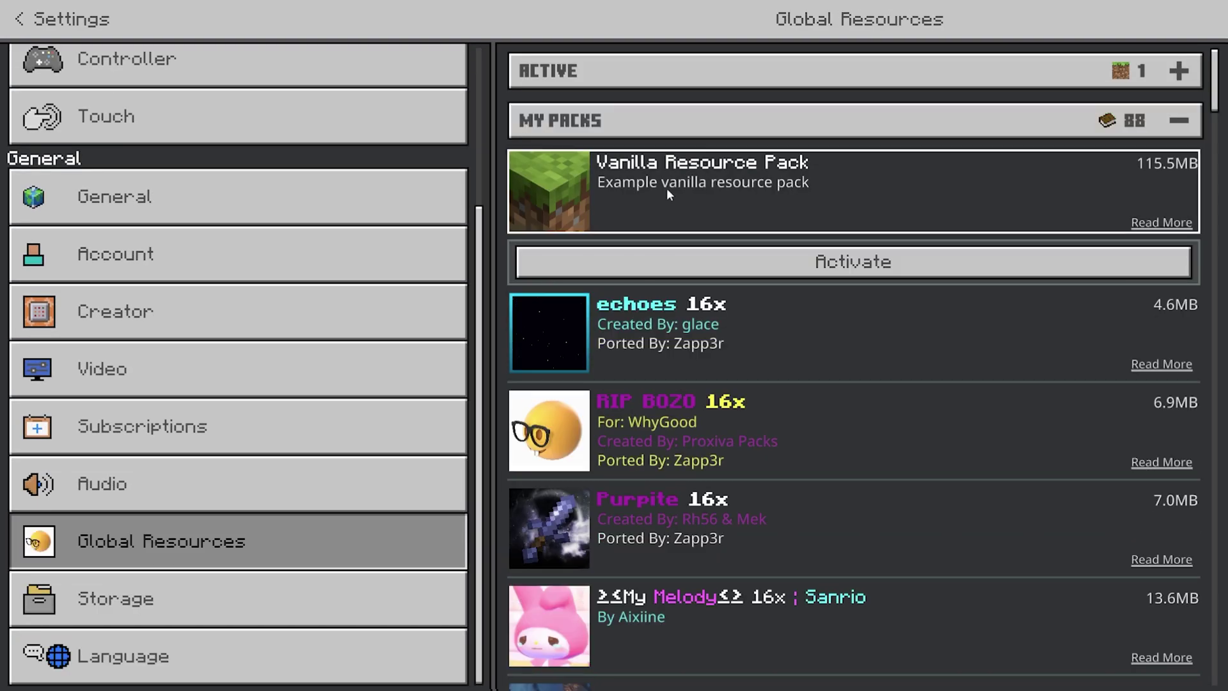
pyautogui.click(679, 263)
pyautogui.click(619, 80)
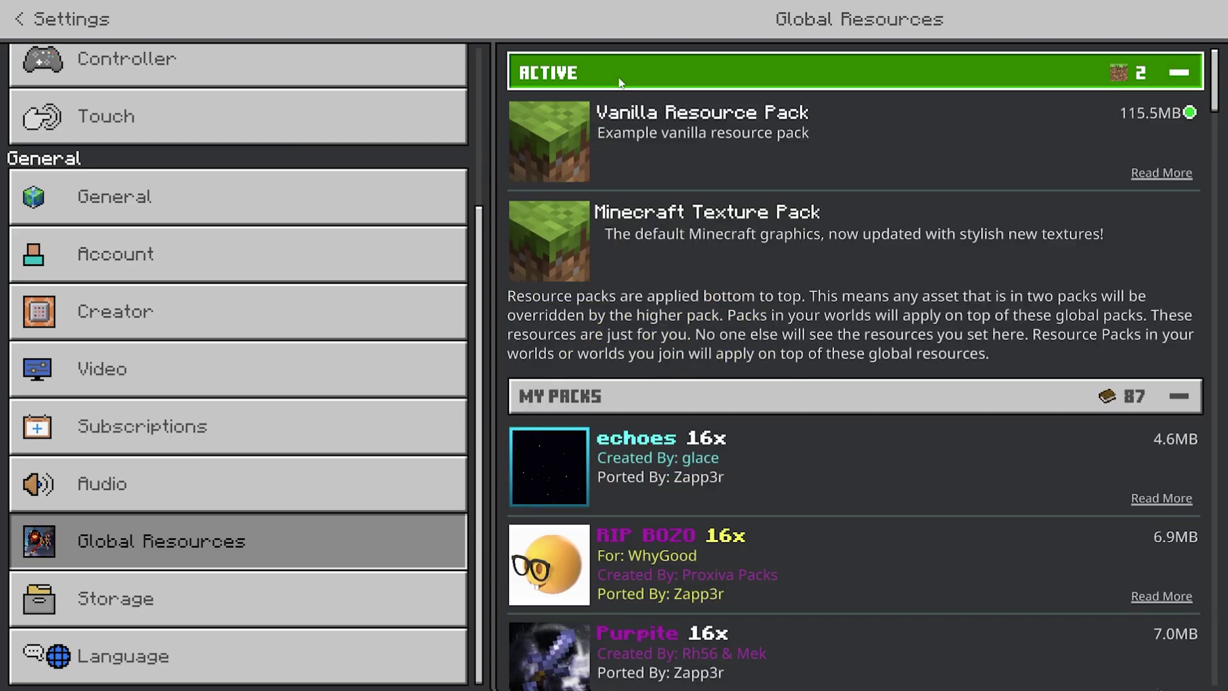
pyautogui.click(637, 146)
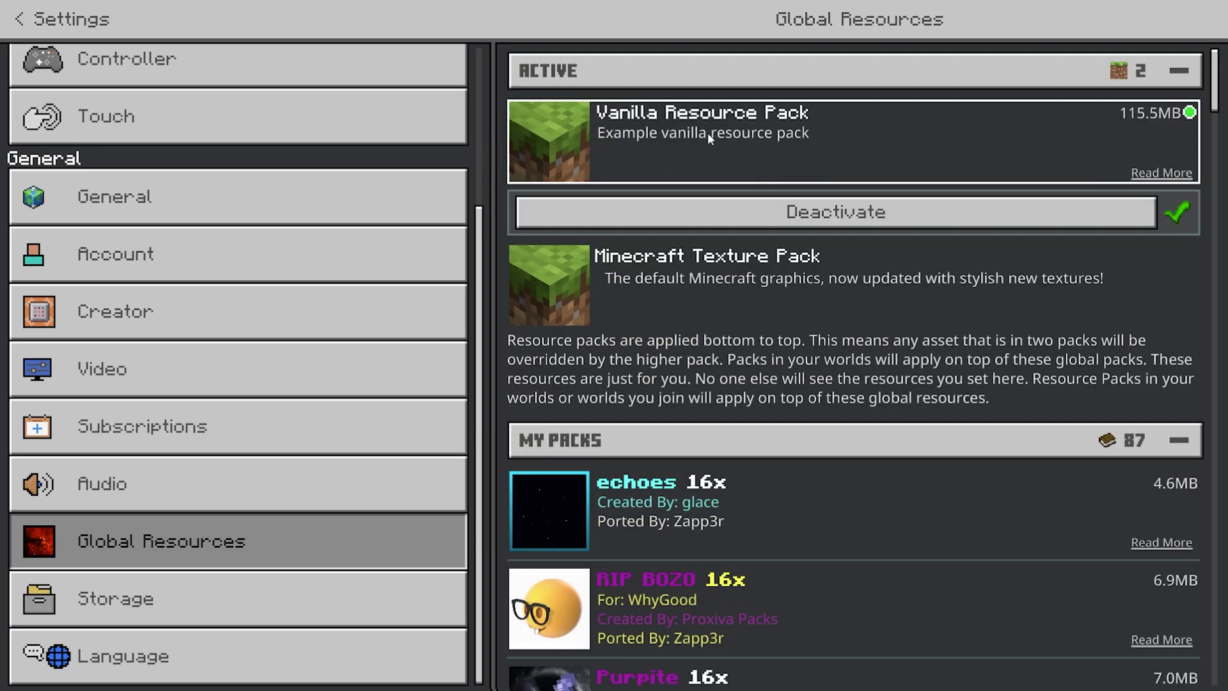
# Step: Return to the title screen, choose Play, and load the PvP Pack Review Map world
pyautogui.press('Escape')
pyautogui.click(651, 362)
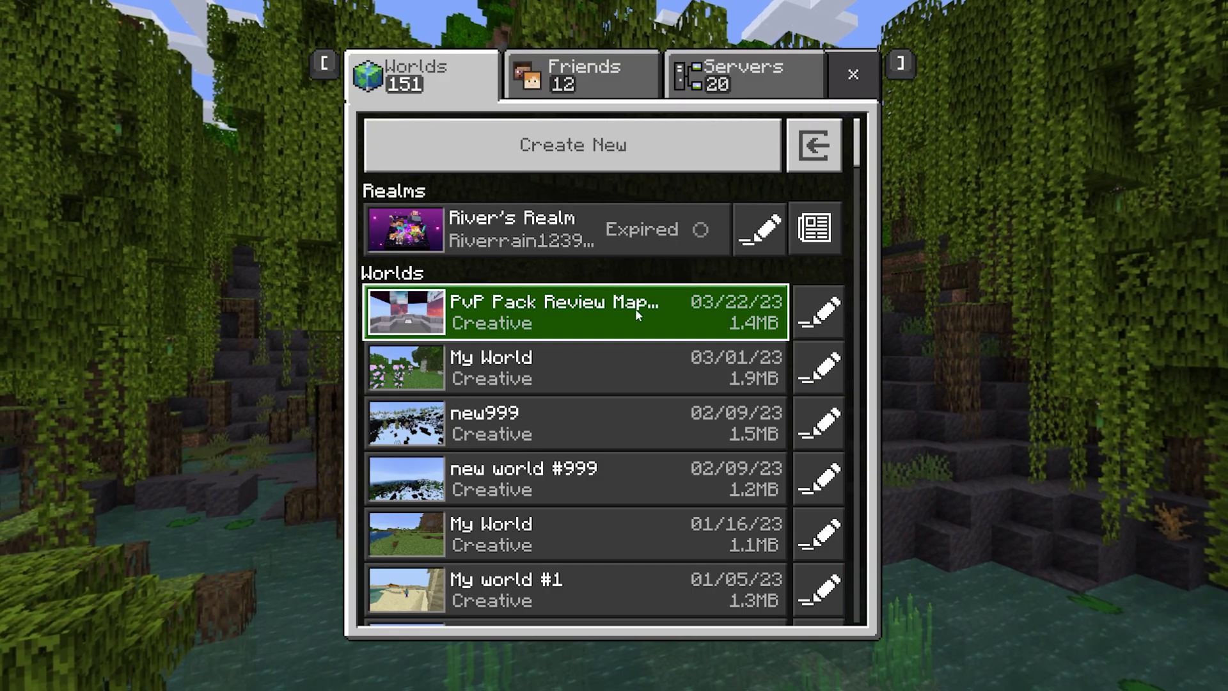
pyautogui.click(637, 313)
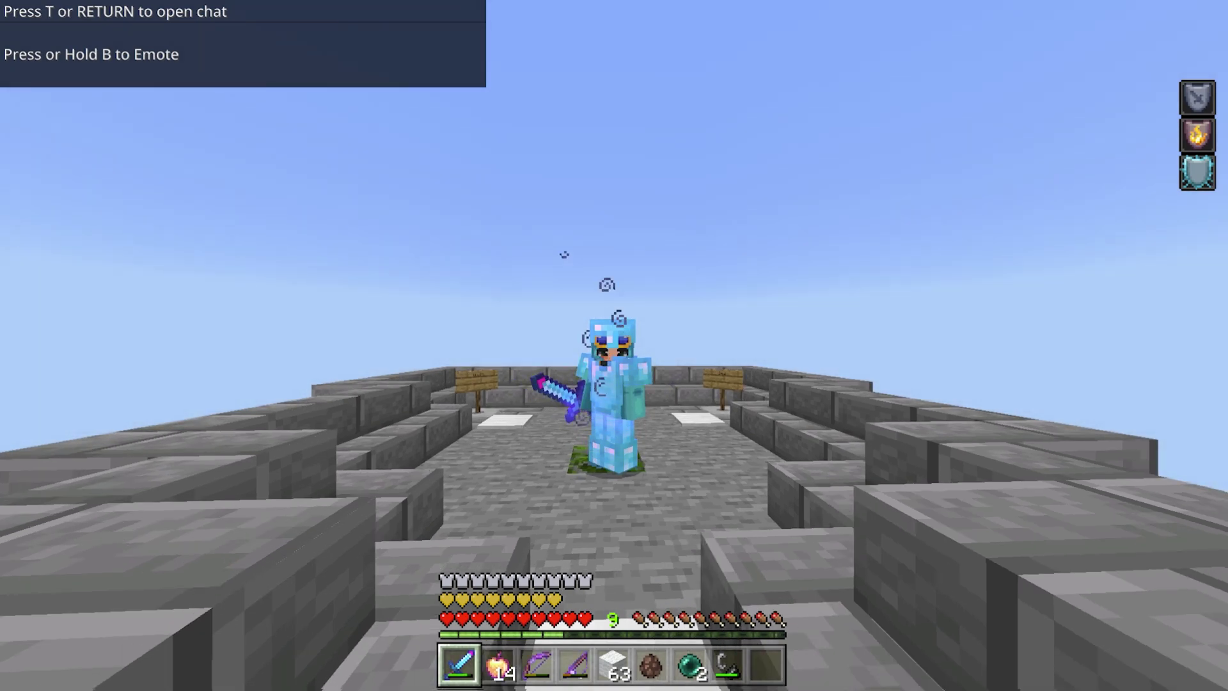
# Step: Walk back onto the moss block and swing the pink-tipped sword in first-person view
pyautogui.press('w')
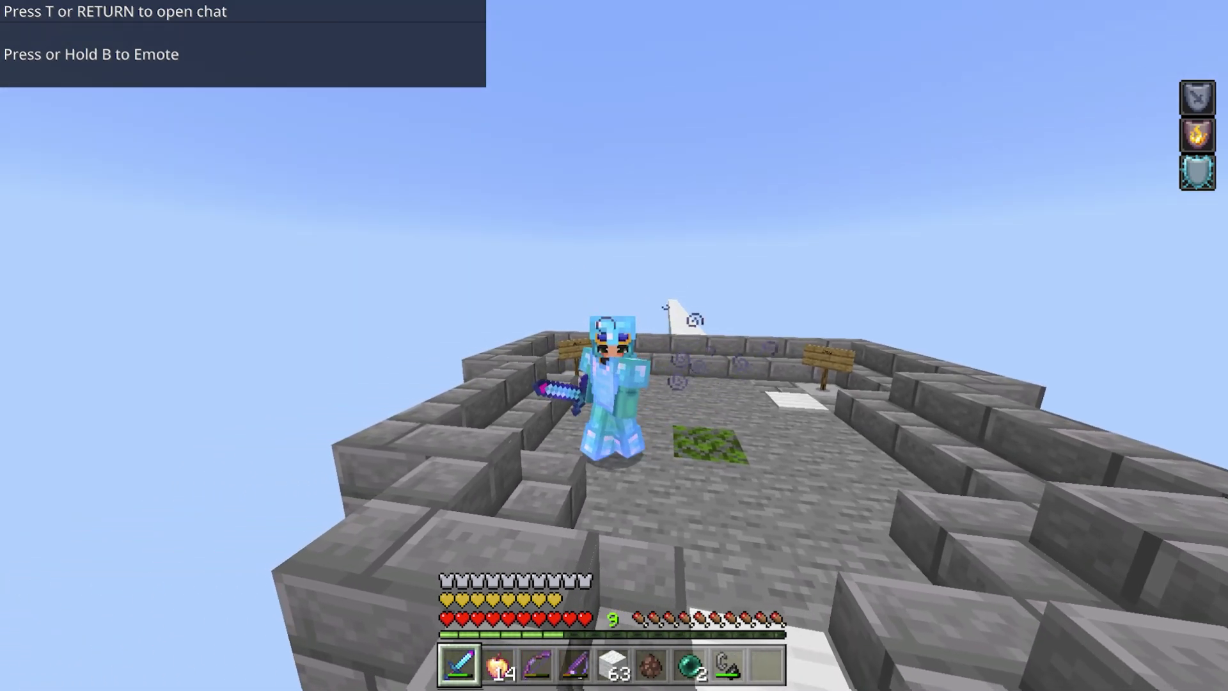
pyautogui.press('w')
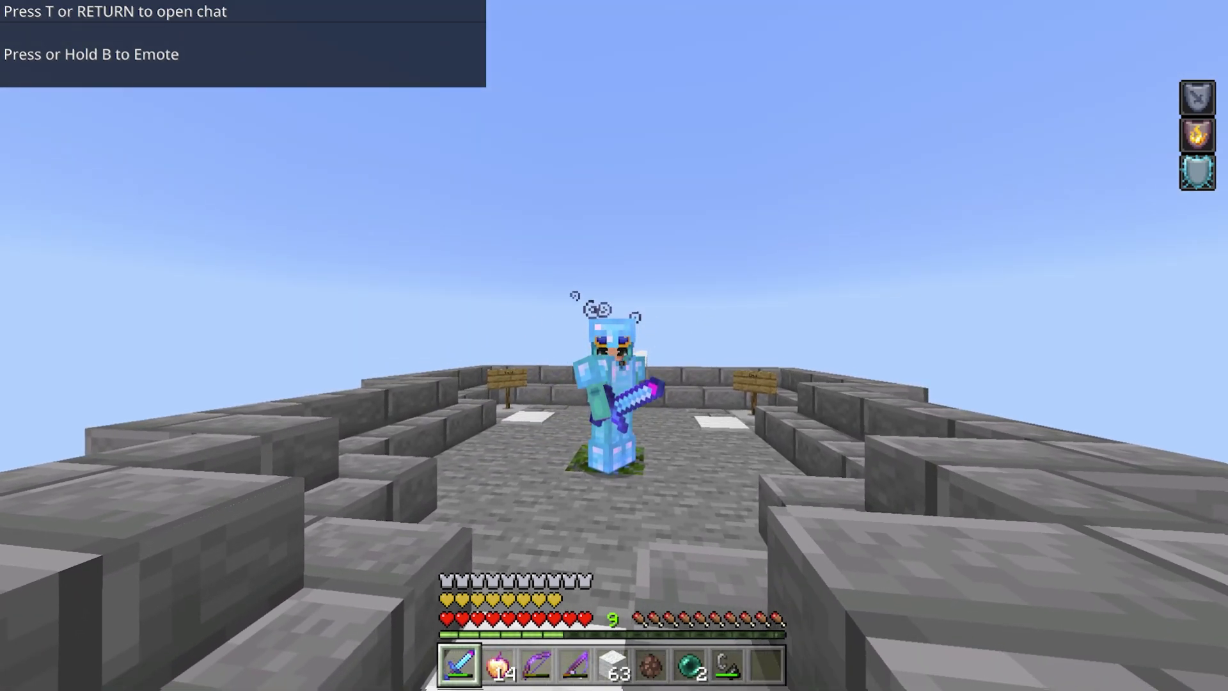
pyautogui.press('F5')
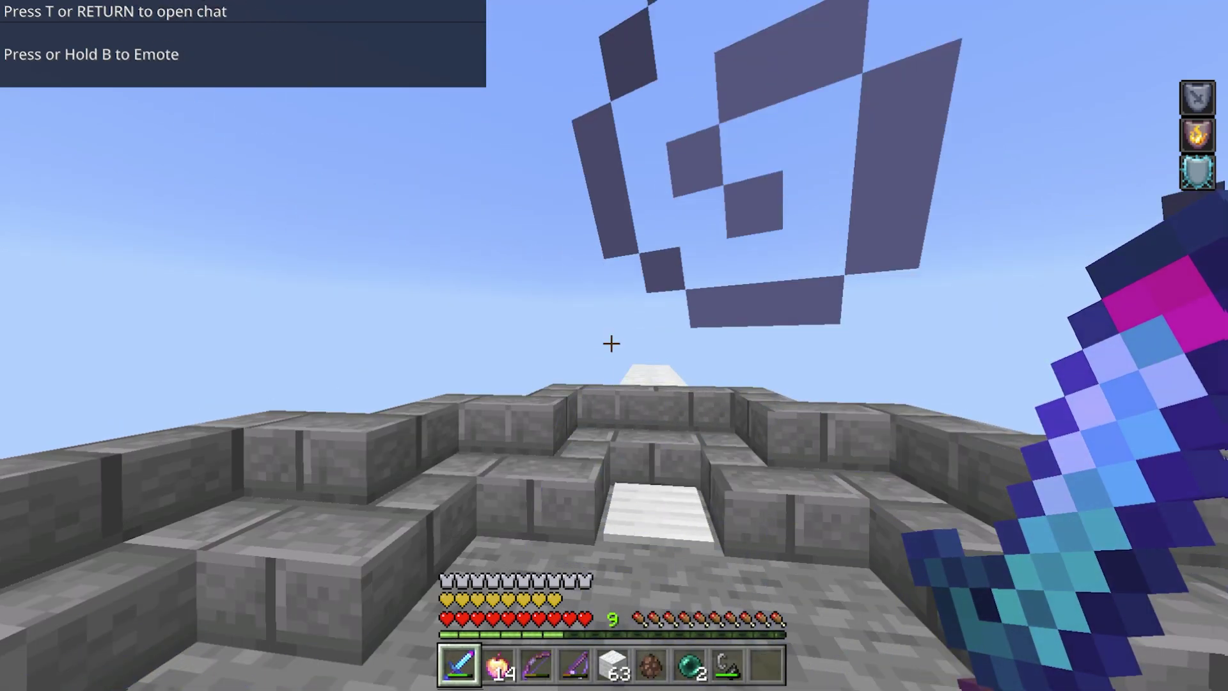
pyautogui.click(611, 344)
pyautogui.click(611, 343)
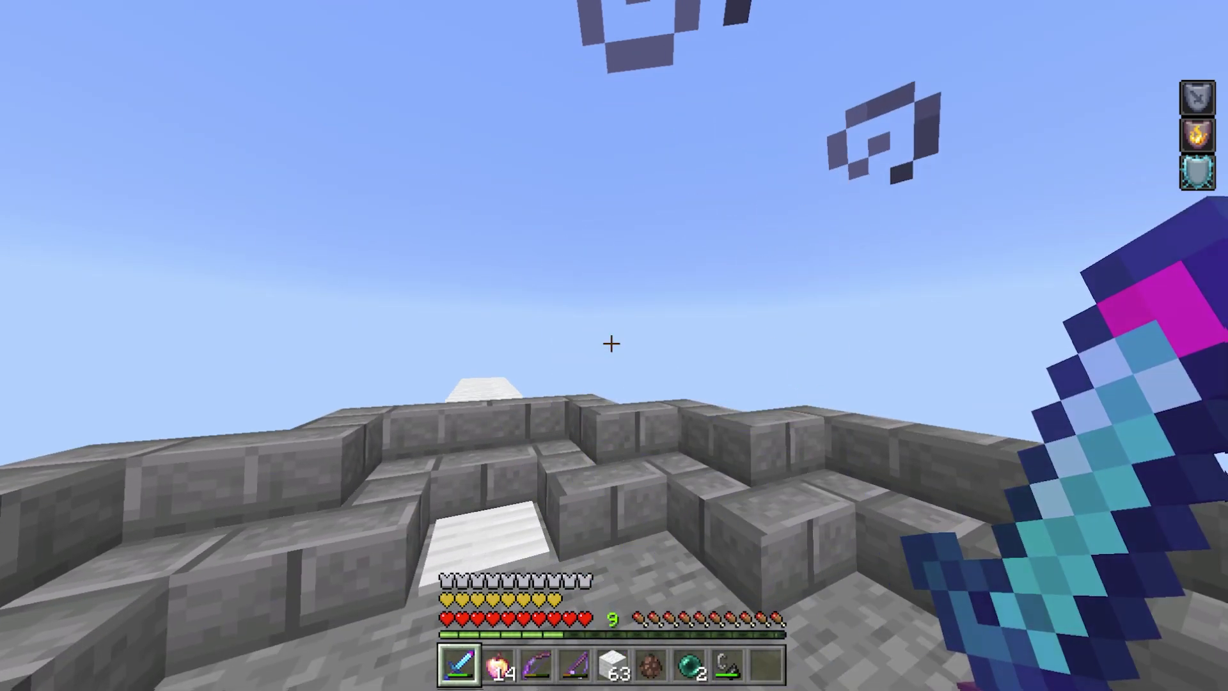
pyautogui.click(611, 344)
pyautogui.click(611, 344)
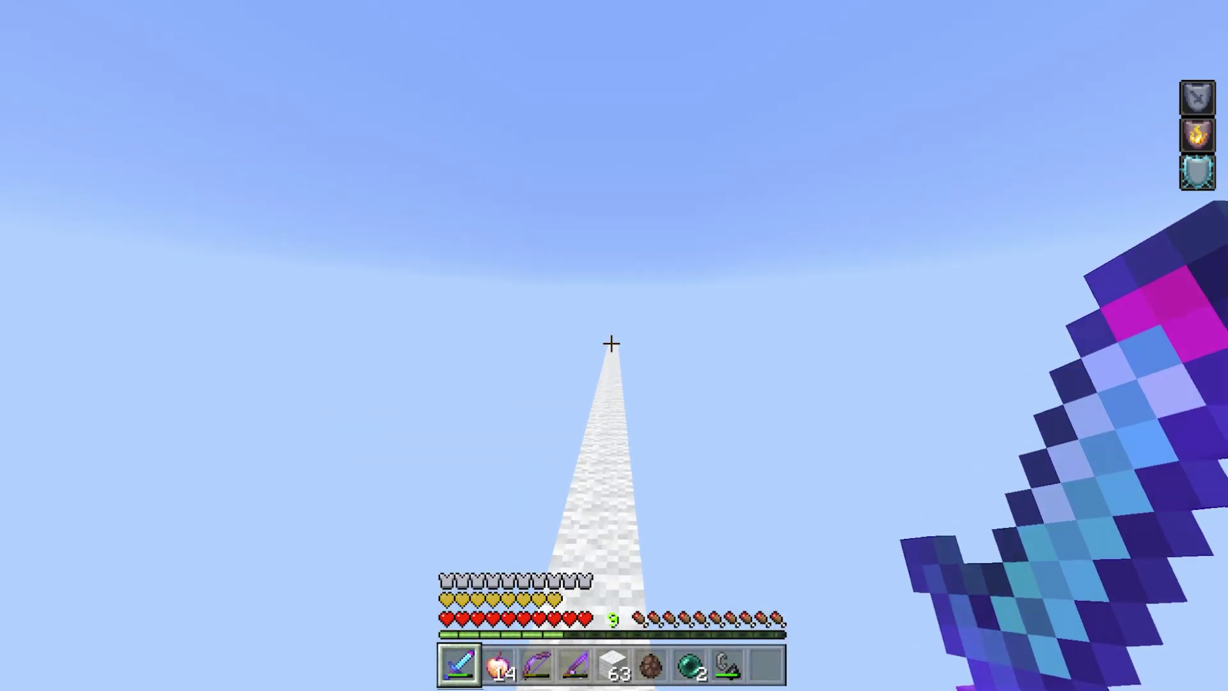
# Step: Swing the sword repeatedly while crossing the white bridge toward the stone platform
pyautogui.press('w')
pyautogui.click(611, 343)
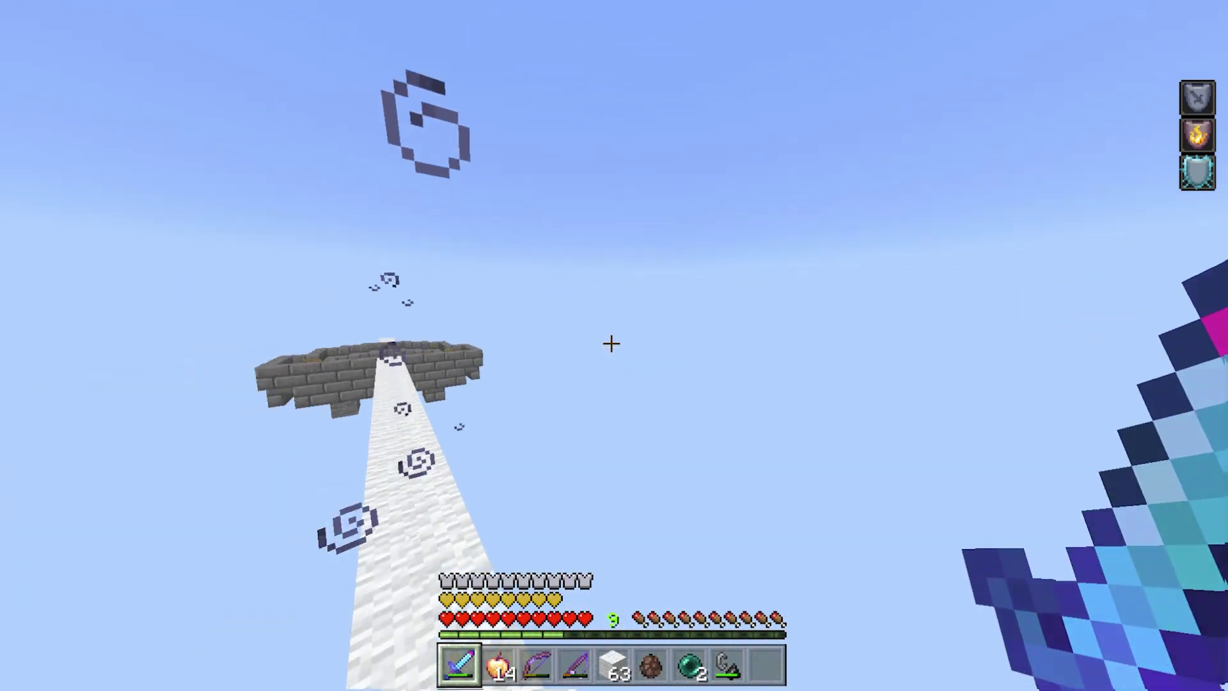
pyautogui.click(611, 344)
pyautogui.click(611, 344)
pyautogui.click(611, 343)
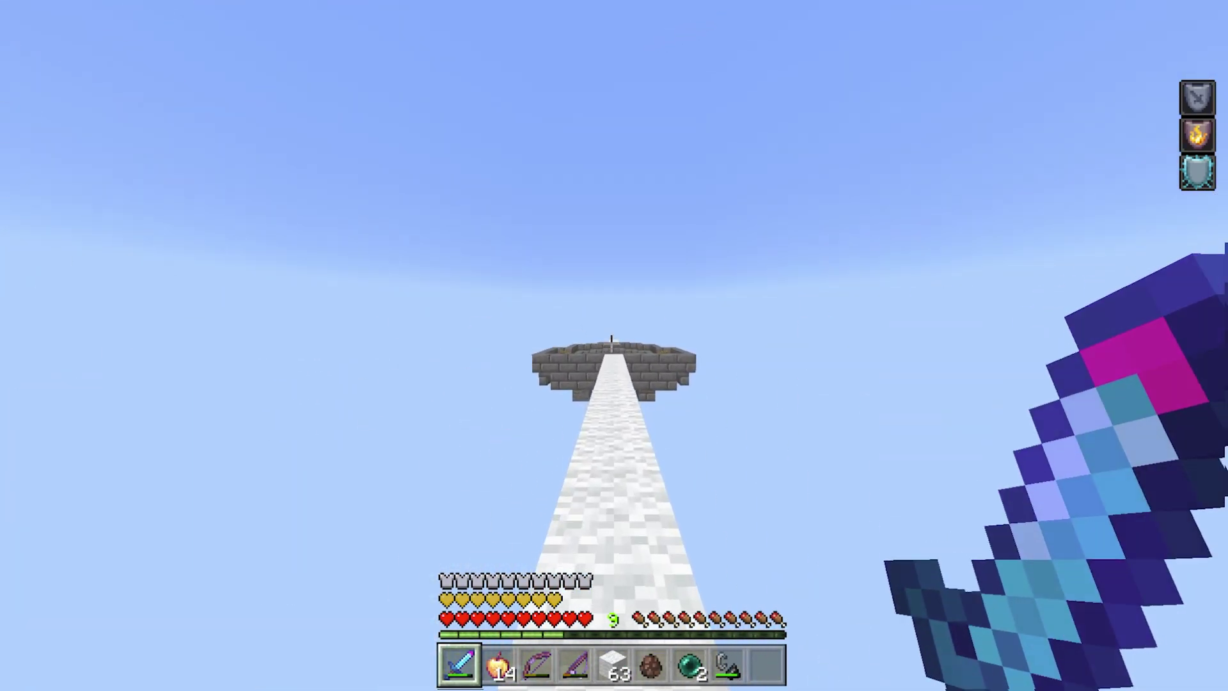
pyautogui.click(611, 344)
pyautogui.click(611, 344)
# Step: Show the sword in front-facing third-person view, moving between the stone platform and bridge
pyautogui.press('F5')
pyautogui.press('F5')
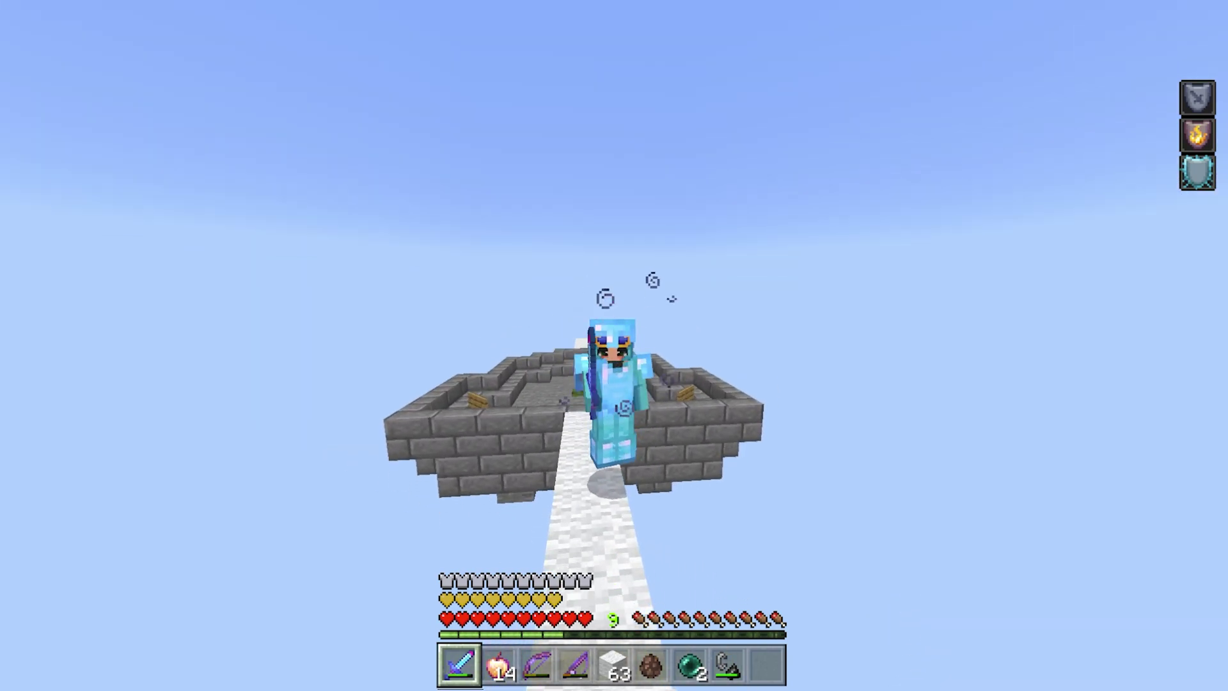
pyautogui.press('s')
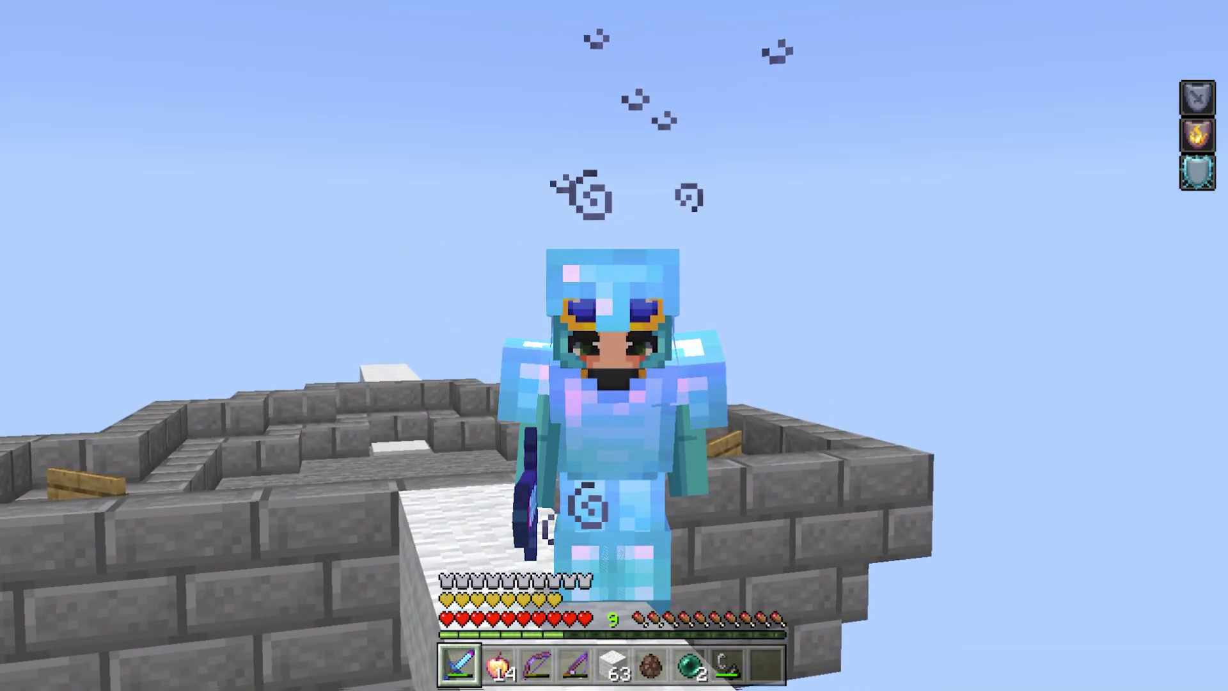
pyautogui.press('w')
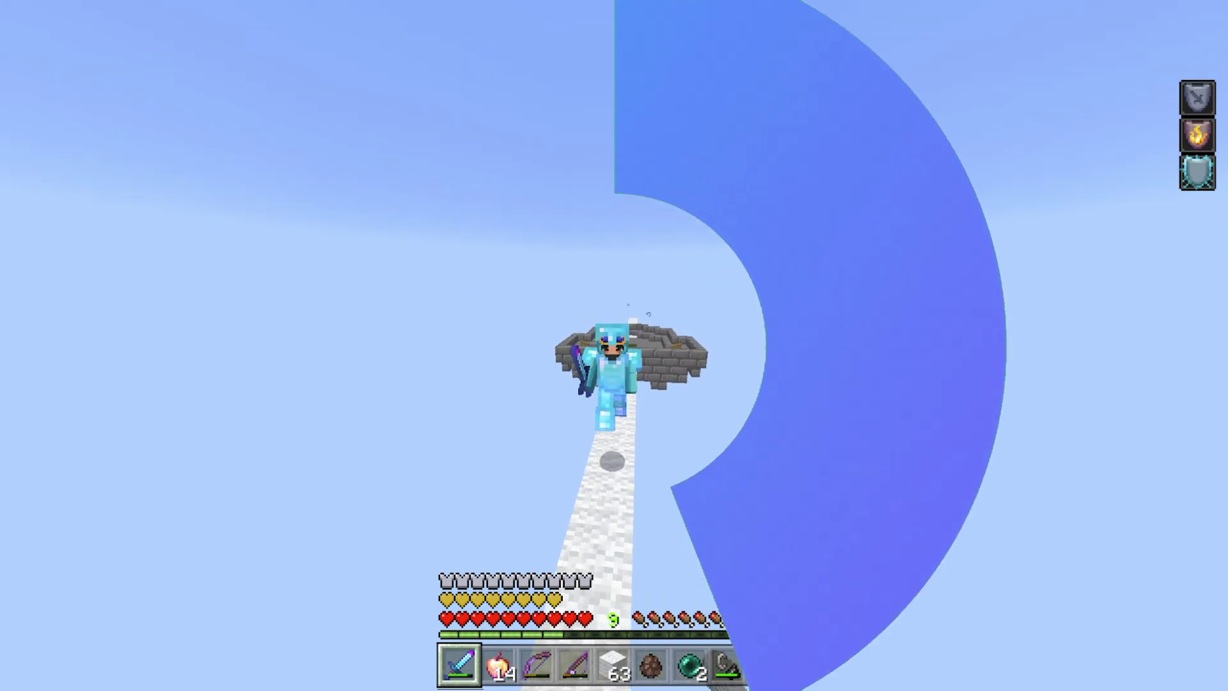